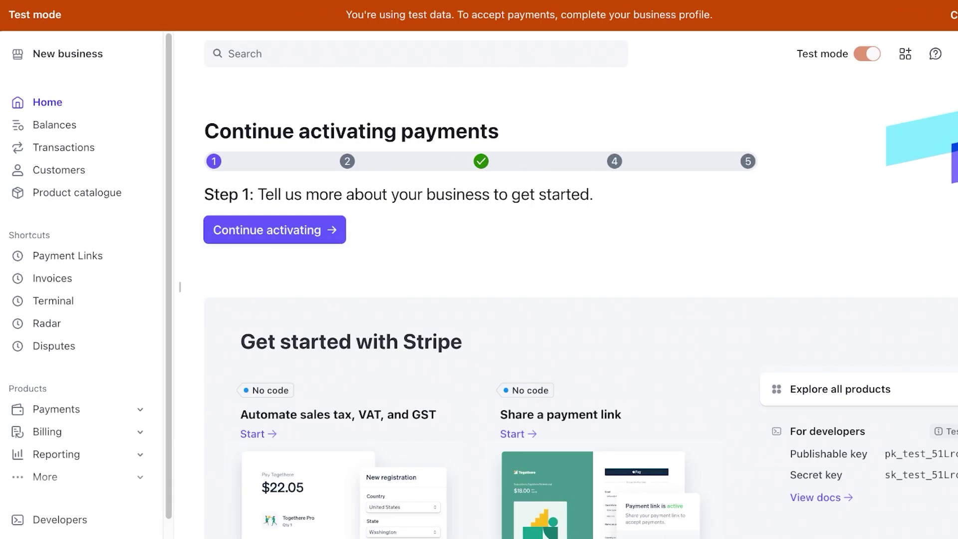
Start a new product in the product catalogue and name it Glow Foundation
{"action": "left_click", "coordinate": [78, 193]}
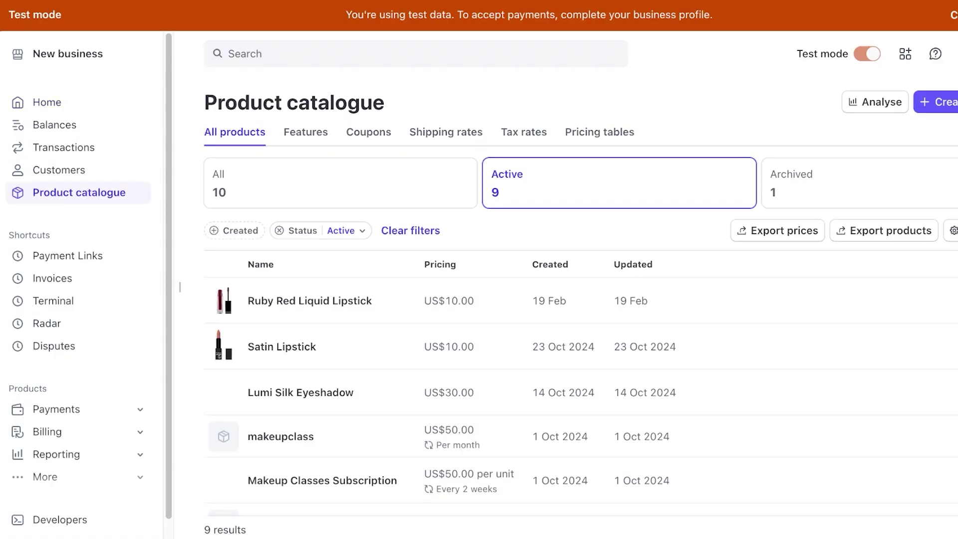
{"action": "scroll", "coordinate": [579, 272], "scroll_direction": "down", "scroll_amount": 4}
{"action": "scroll", "coordinate": [579, 345], "scroll_direction": "up", "scroll_amount": 4}
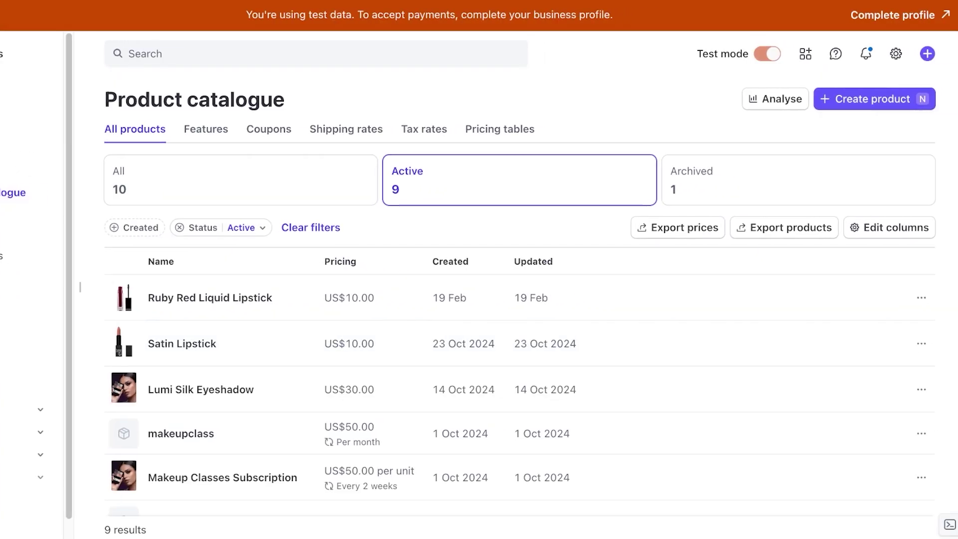
{"action": "key", "text": "n"}
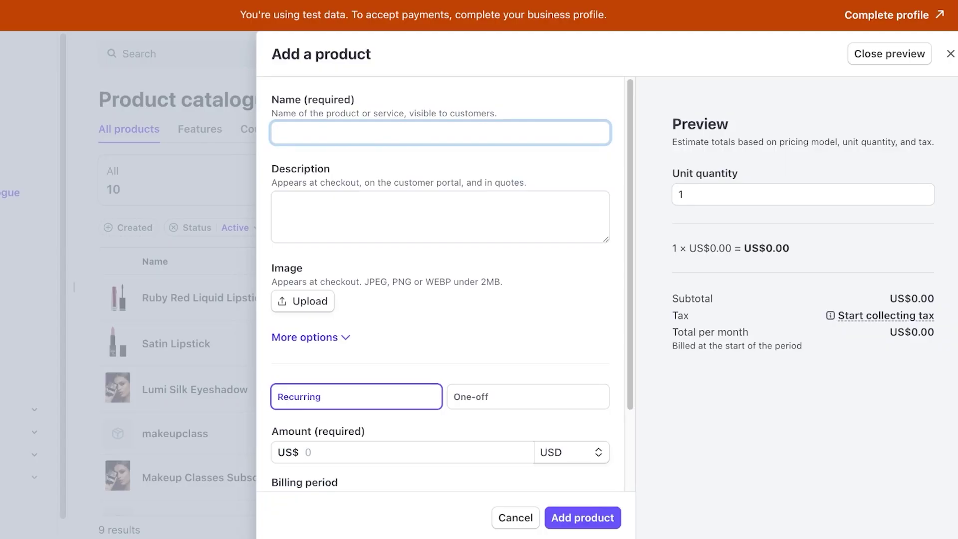
{"action": "type", "text": "Glow Foundation"}
{"action": "left_click", "coordinate": [278, 202]}
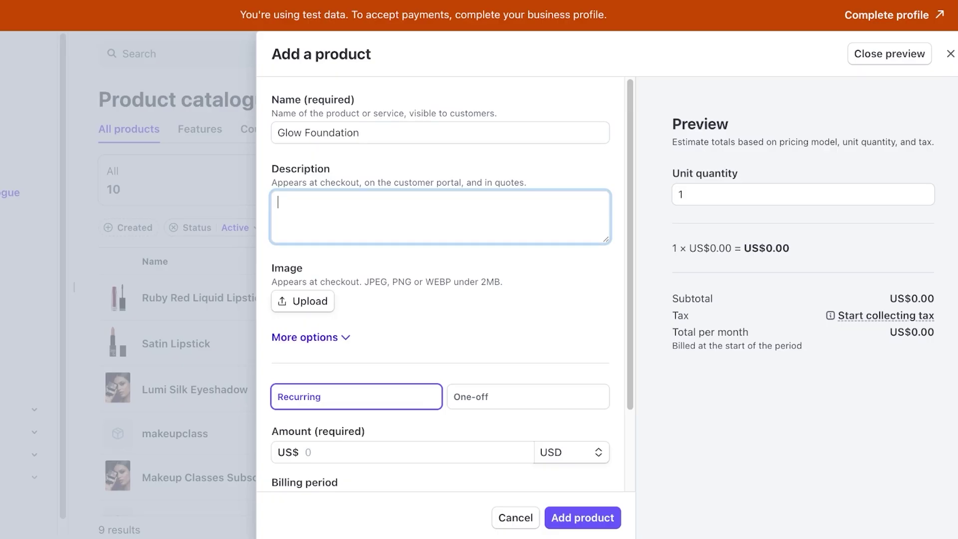
Give the new product a one-off price of US$15.00 and add it to the catalogue
{"action": "scroll", "coordinate": [439, 284], "scroll_direction": "down", "scroll_amount": 2}
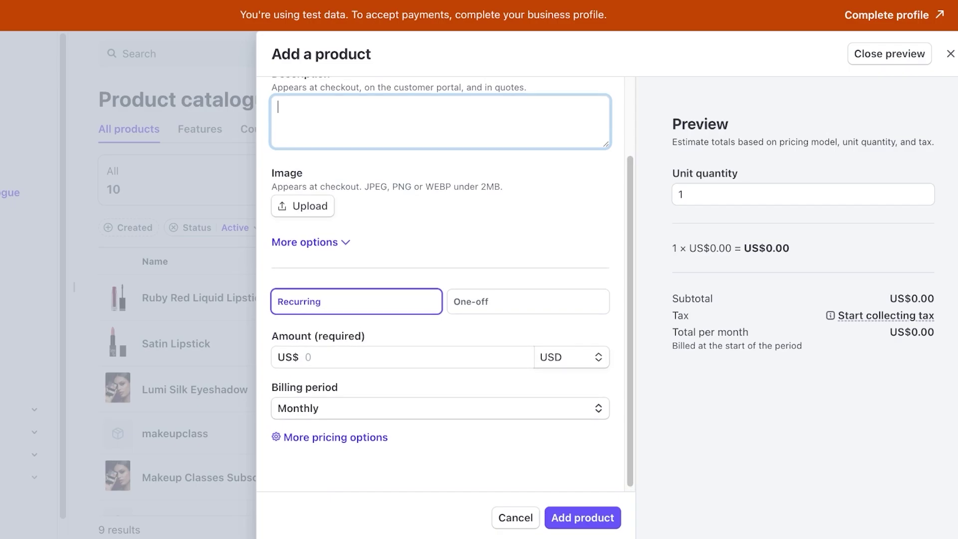
{"action": "left_click", "coordinate": [527, 302]}
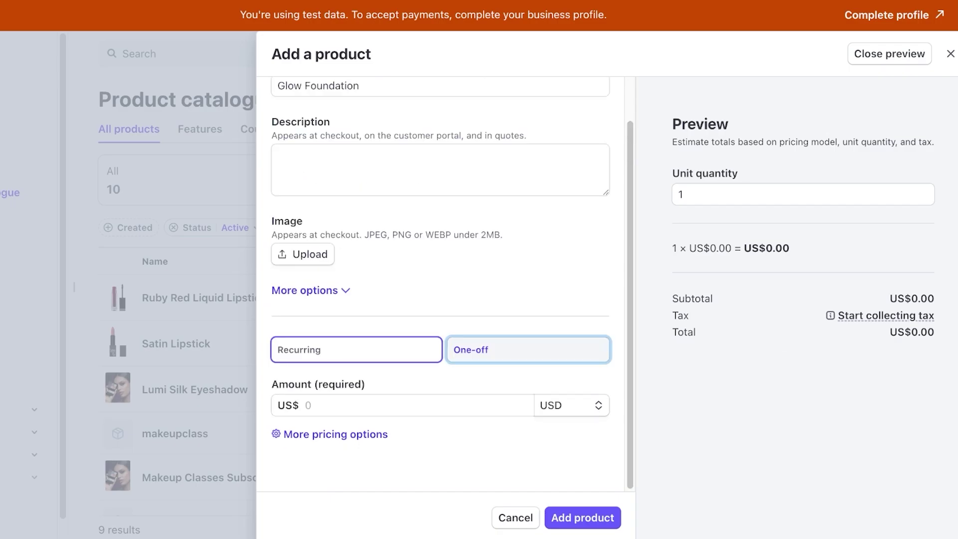
{"action": "left_click", "coordinate": [306, 405]}
{"action": "type", "text": "8"}
{"action": "key", "text": "BackSpace"}
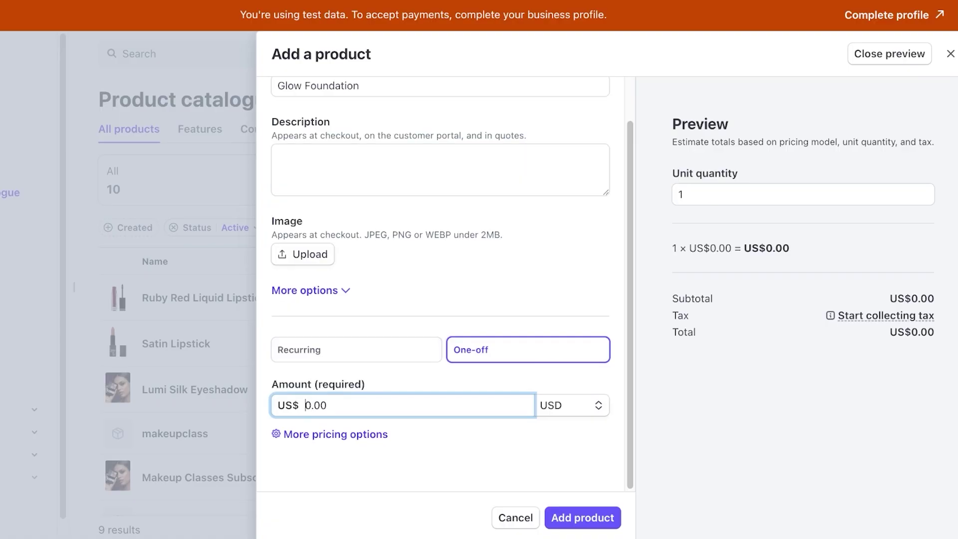
{"action": "type", "text": "15"}
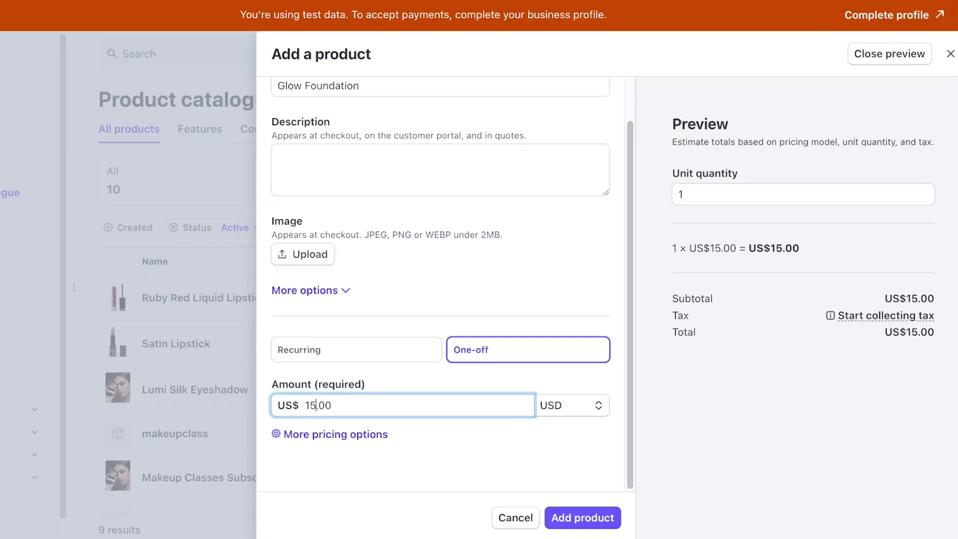
{"action": "left_click", "coordinate": [582, 518]}
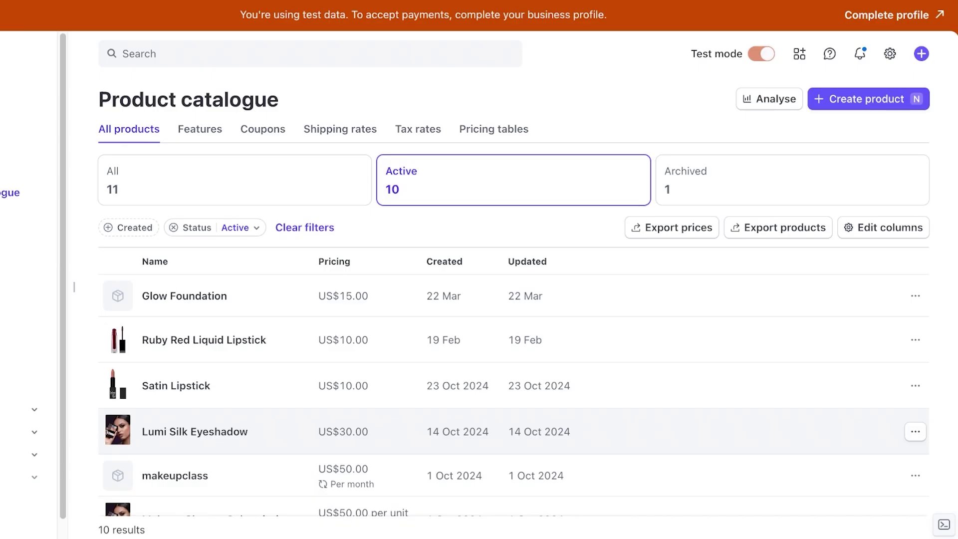
Open the list of billing invoices
{"action": "scroll", "coordinate": [514, 296], "scroll_direction": "down", "scroll_amount": 1}
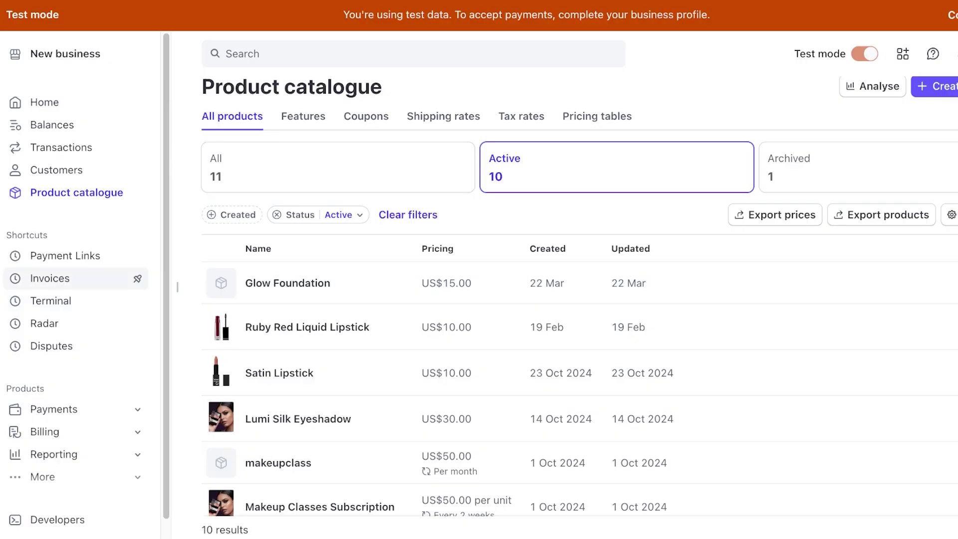
{"action": "left_click", "coordinate": [75, 409]}
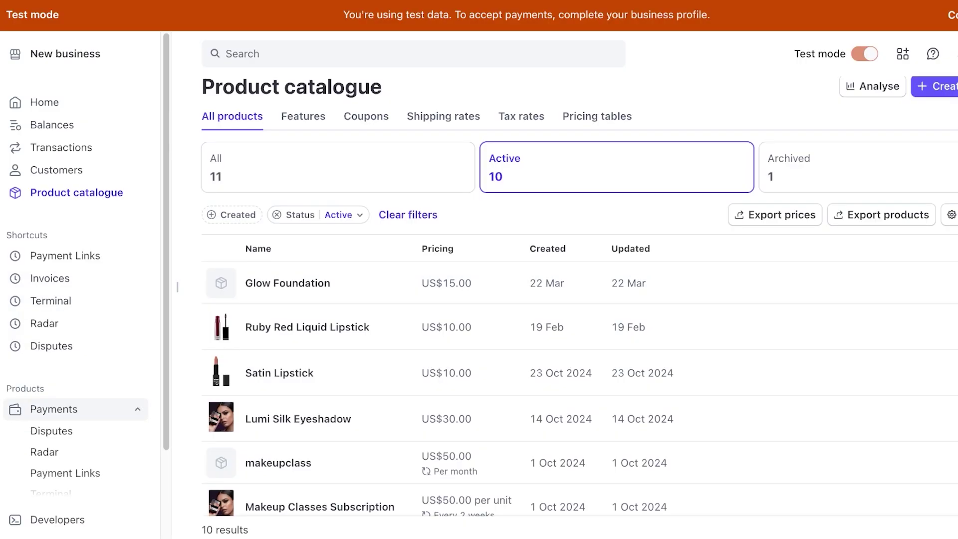
{"action": "left_click", "coordinate": [74, 408]}
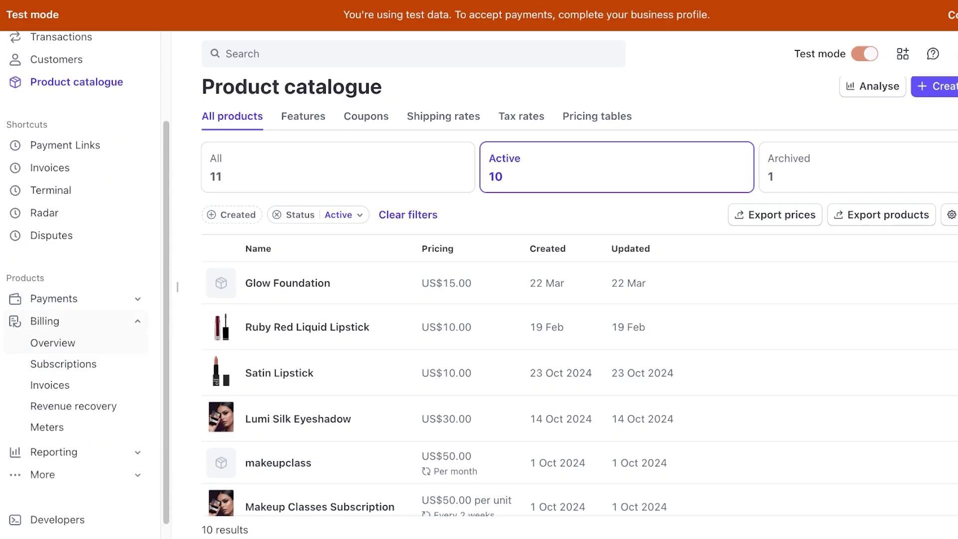
{"action": "left_click", "coordinate": [51, 385]}
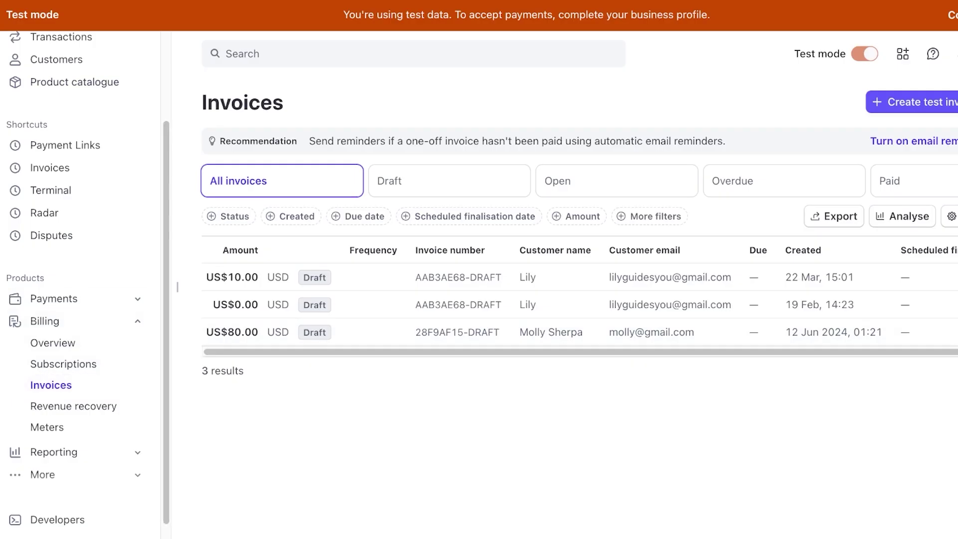
Open the Ruby Red Liquid Lipstick payment link and look through its details
{"action": "left_click", "coordinate": [54, 298]}
{"action": "left_click", "coordinate": [67, 362]}
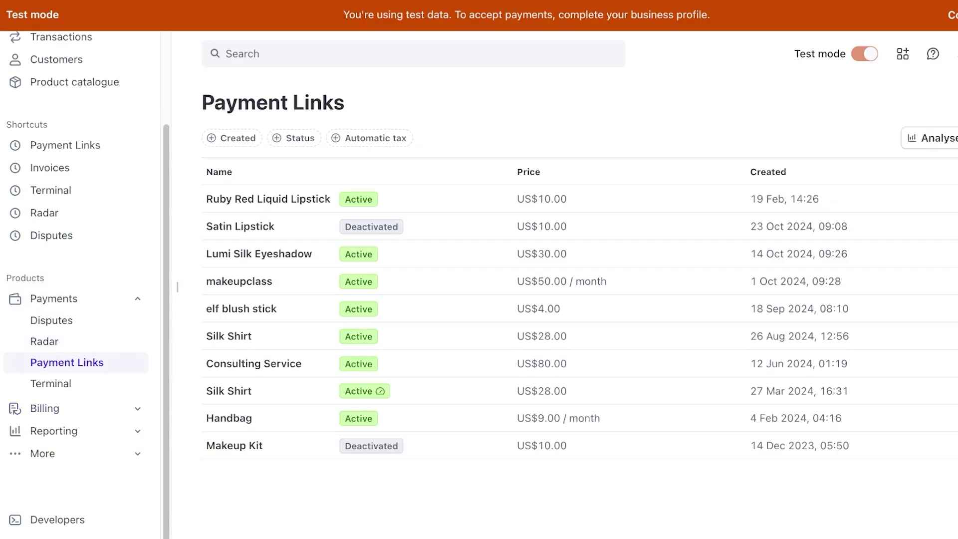
{"action": "left_click", "coordinate": [268, 199]}
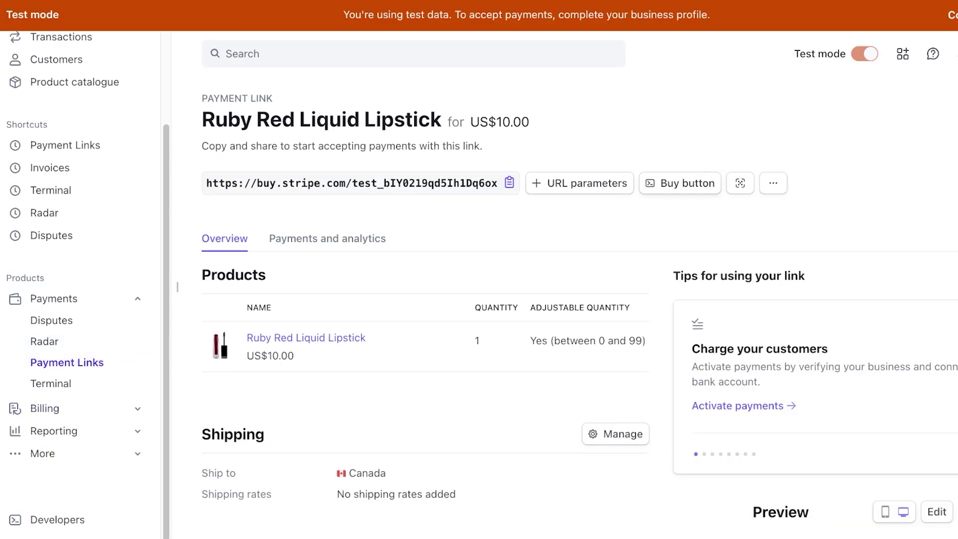
{"action": "scroll", "coordinate": [424, 299], "scroll_direction": "down", "scroll_amount": 7}
{"action": "scroll", "coordinate": [177, 287], "scroll_direction": "up", "scroll_amount": 7}
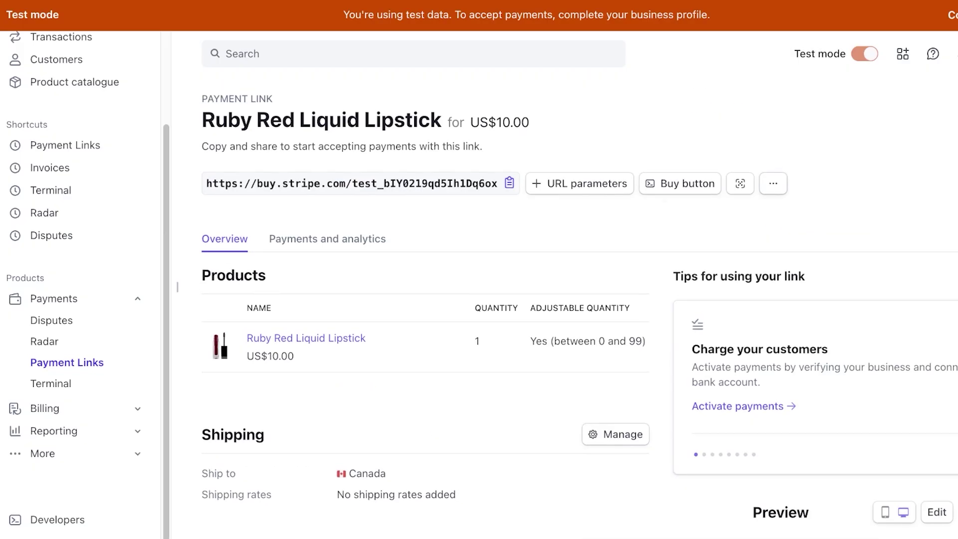
View the payment link's QR code, then check its settings and its payments and analytics
{"action": "left_click", "coordinate": [773, 183]}
{"action": "left_click", "coordinate": [740, 183]}
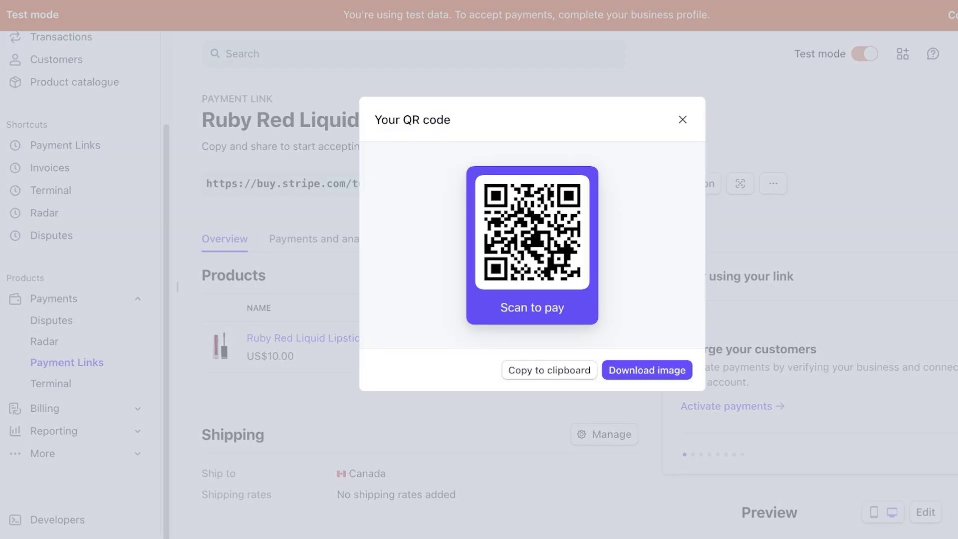
{"action": "left_click", "coordinate": [683, 120]}
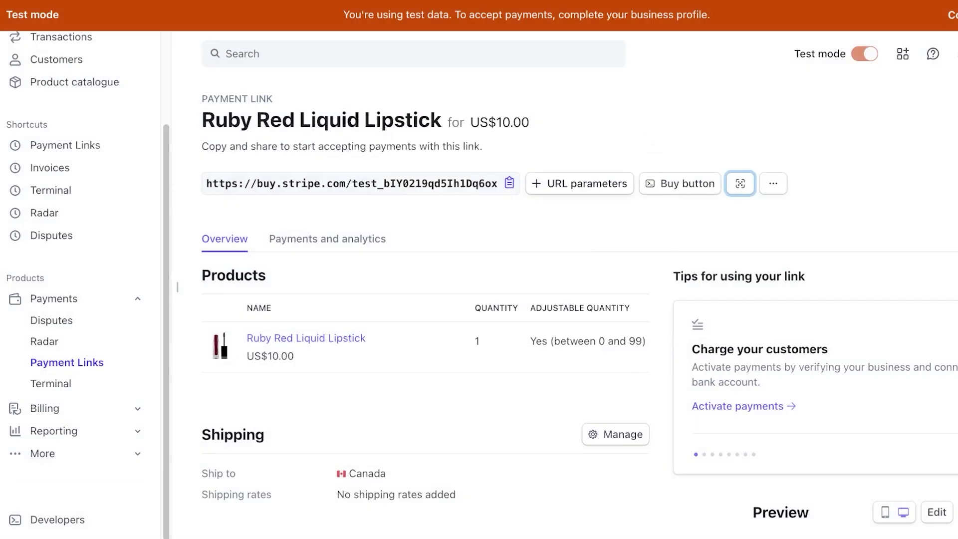
{"action": "scroll", "coordinate": [359, 185], "scroll_direction": "down", "scroll_amount": 5}
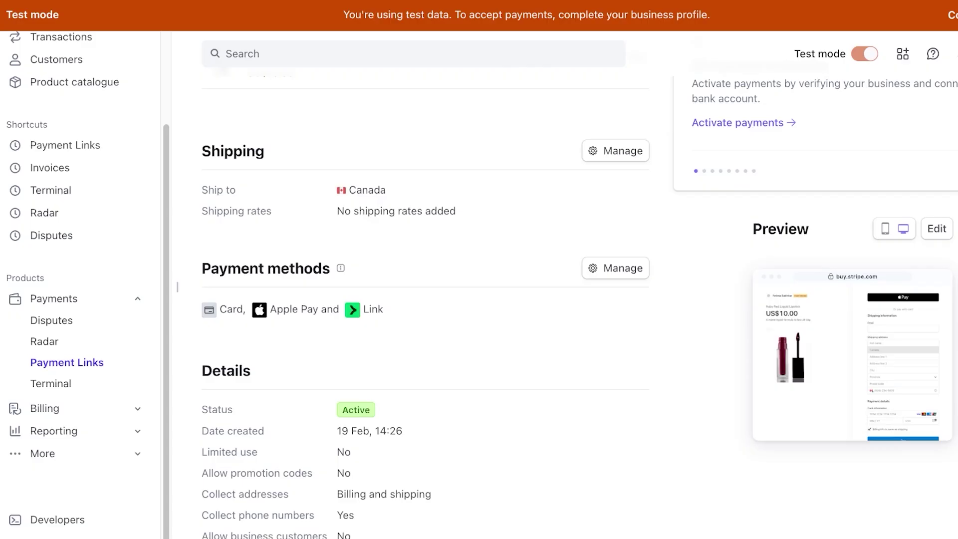
{"action": "scroll", "coordinate": [424, 299], "scroll_direction": "up", "scroll_amount": 5}
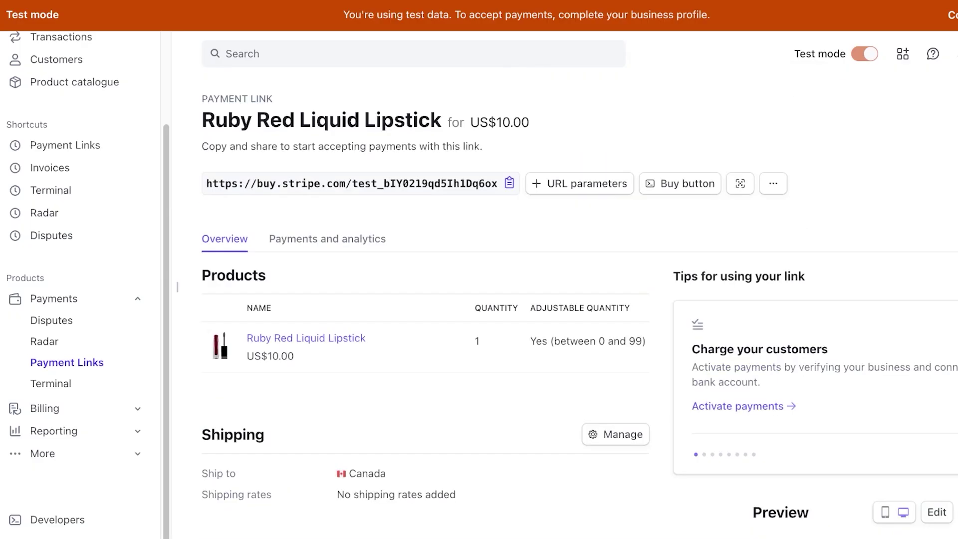
{"action": "left_click", "coordinate": [327, 238]}
{"action": "left_click", "coordinate": [225, 239]}
Create a new test invoice from the billing invoices list and assign it to the first recent customer
{"action": "left_click", "coordinate": [44, 408]}
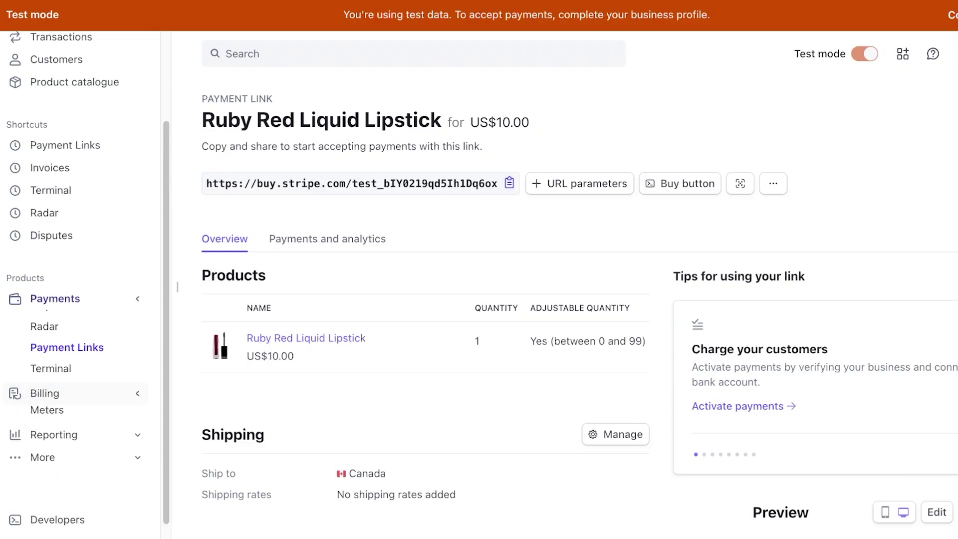
{"action": "left_click", "coordinate": [50, 385]}
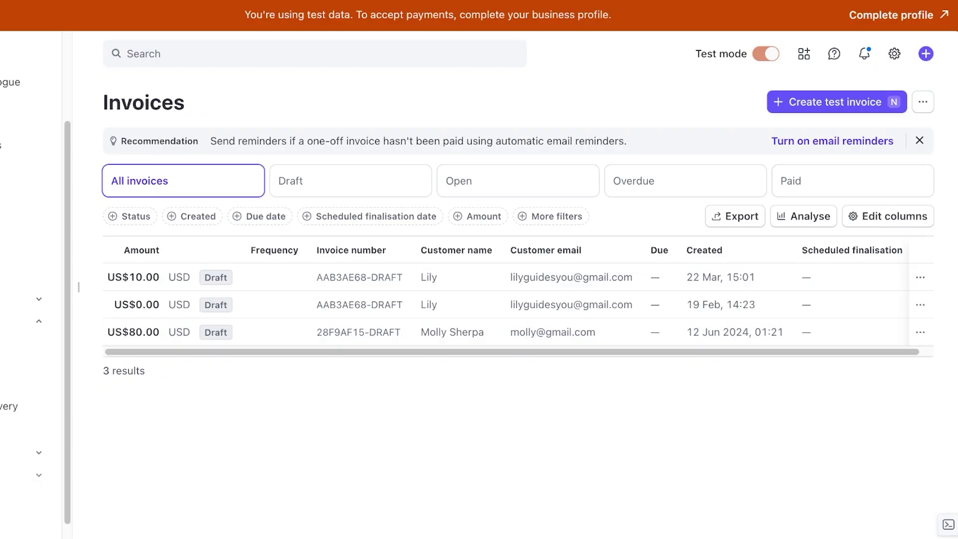
{"action": "key", "text": "n"}
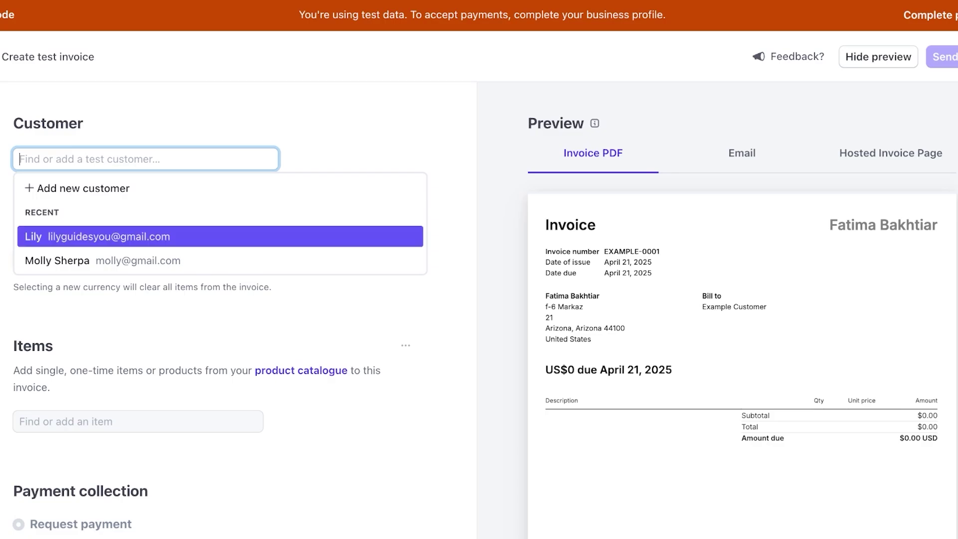
{"action": "left_click", "coordinate": [100, 236]}
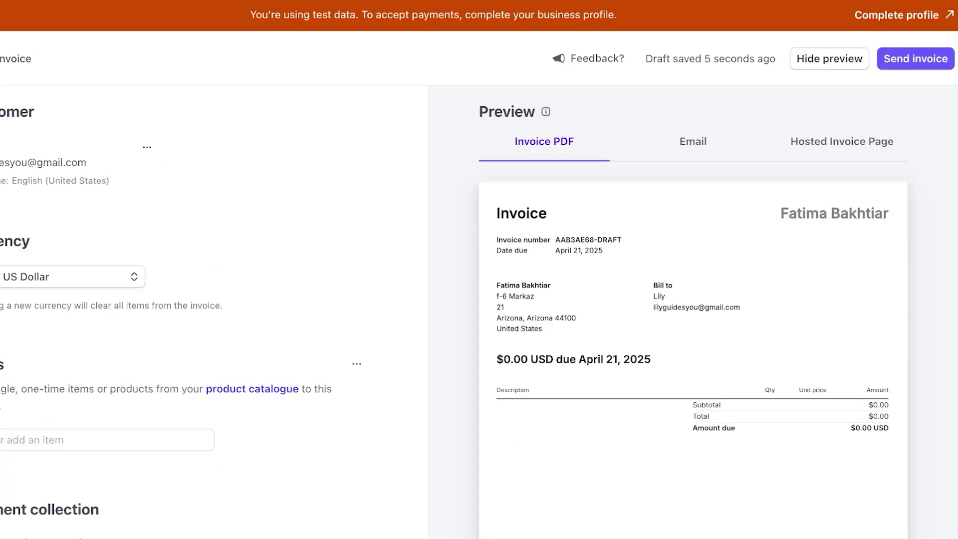
Preview the invoice as an email and as a hosted invoice page, then return to the PDF preview
{"action": "left_click", "coordinate": [693, 151]}
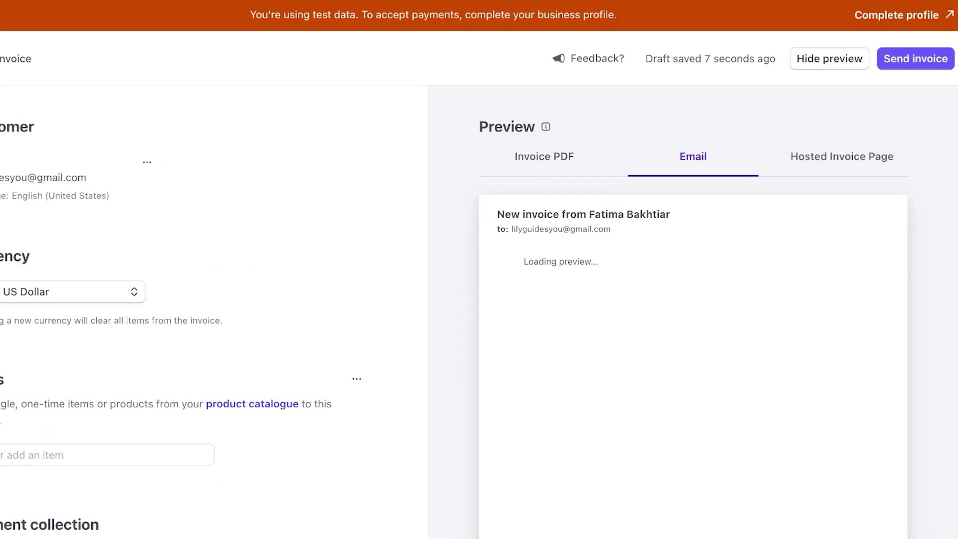
{"action": "left_click", "coordinate": [841, 156]}
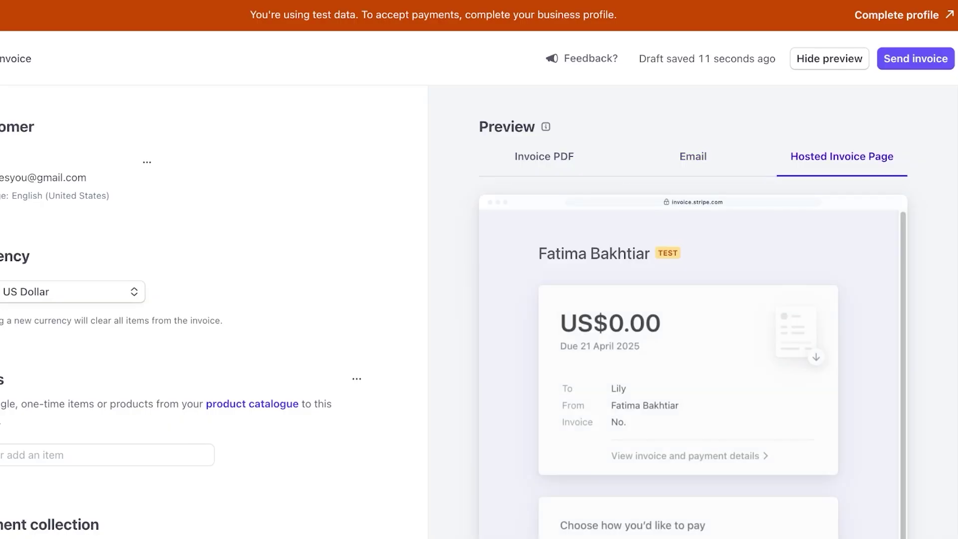
{"action": "scroll", "coordinate": [215, 299], "scroll_direction": "down", "scroll_amount": 7}
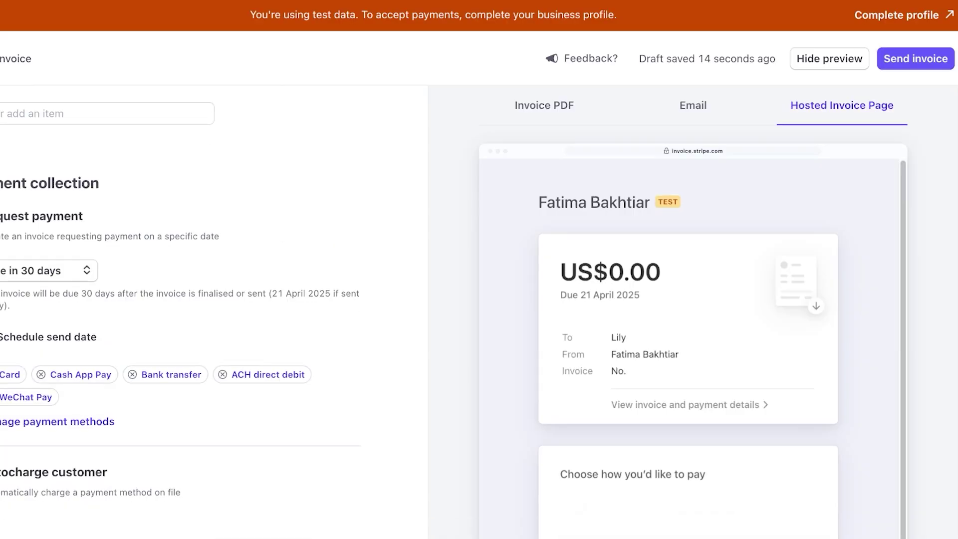
{"action": "scroll", "coordinate": [215, 299], "scroll_direction": "up", "scroll_amount": 7}
{"action": "left_click", "coordinate": [544, 157]}
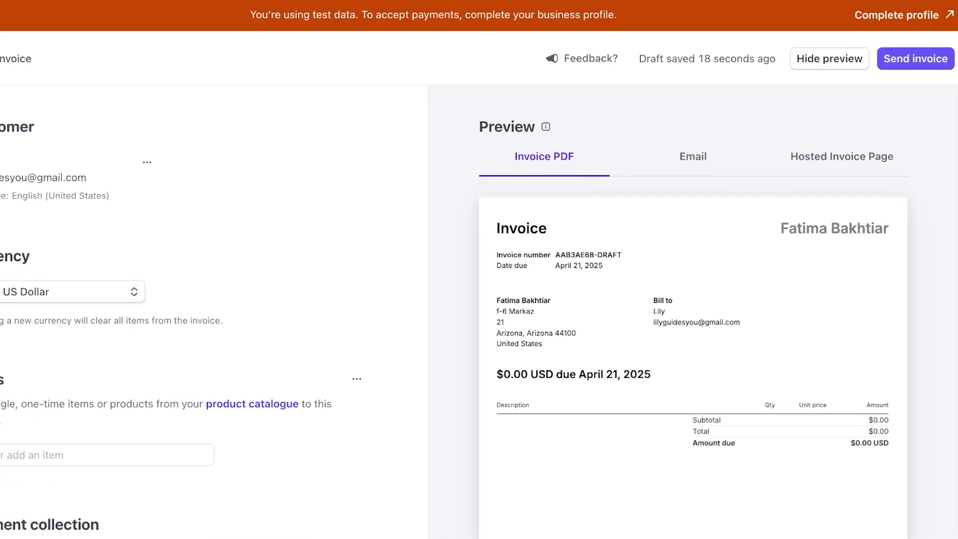
Add Glow Foundation to the invoice with a quantity of 60 and save the item
{"action": "scroll", "coordinate": [479, 312], "scroll_direction": "down", "scroll_amount": 1}
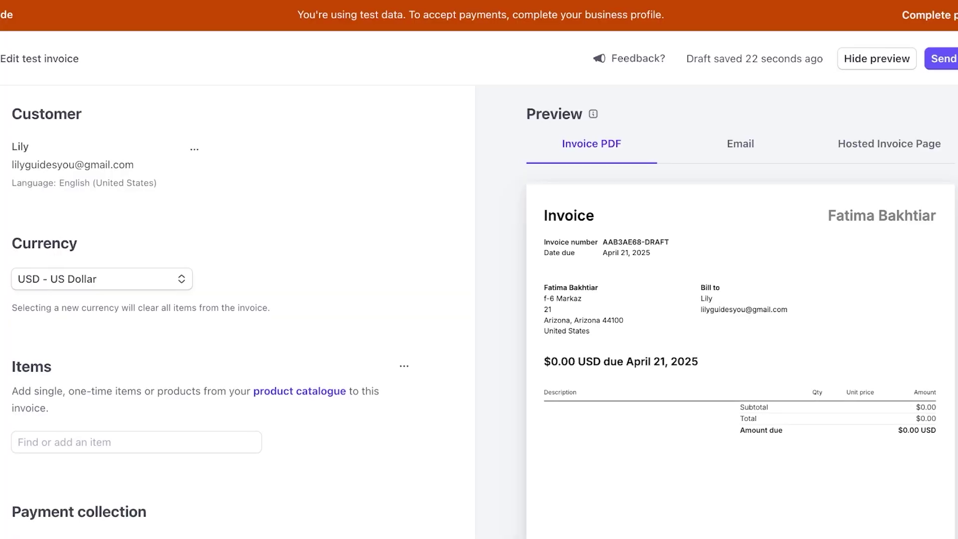
{"action": "scroll", "coordinate": [210, 309], "scroll_direction": "down", "scroll_amount": 8}
{"action": "scroll", "coordinate": [210, 309], "scroll_direction": "up", "scroll_amount": 4}
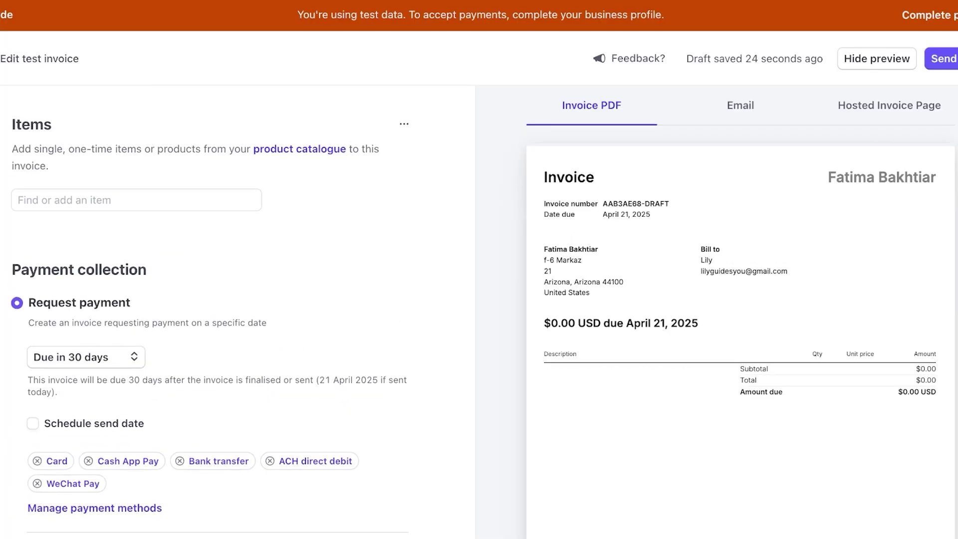
{"action": "left_click", "coordinate": [136, 200]}
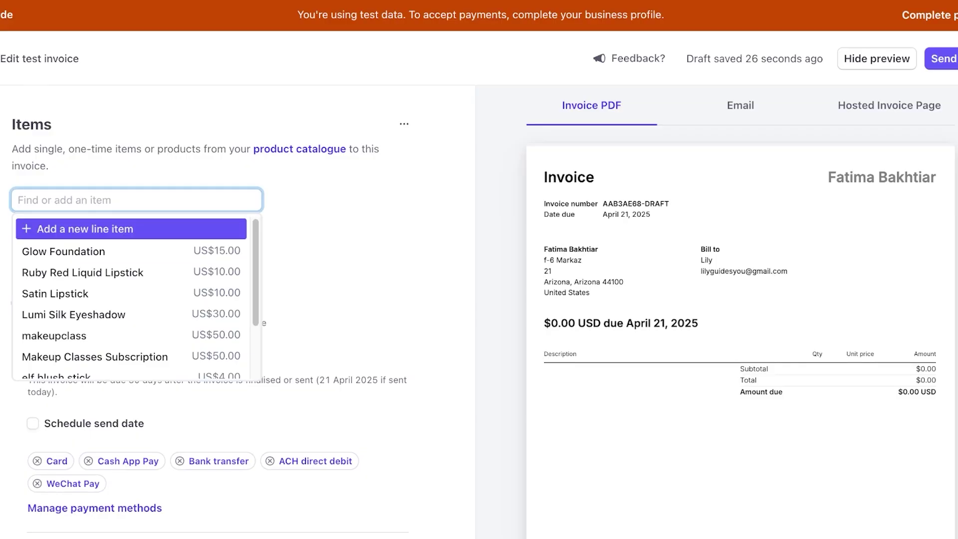
{"action": "key", "text": "Down"}
{"action": "key", "text": "Return"}
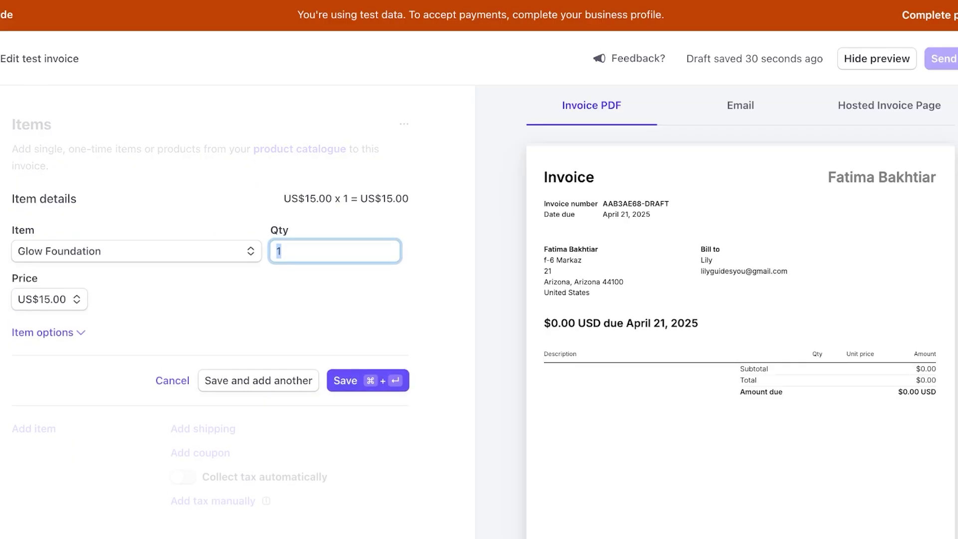
{"action": "type", "text": "60"}
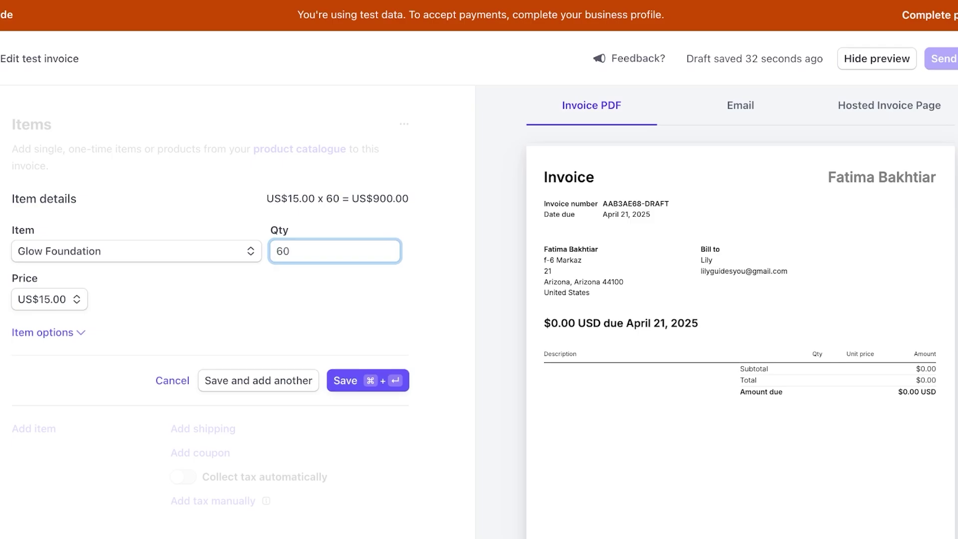
{"action": "left_click", "coordinate": [330, 380]}
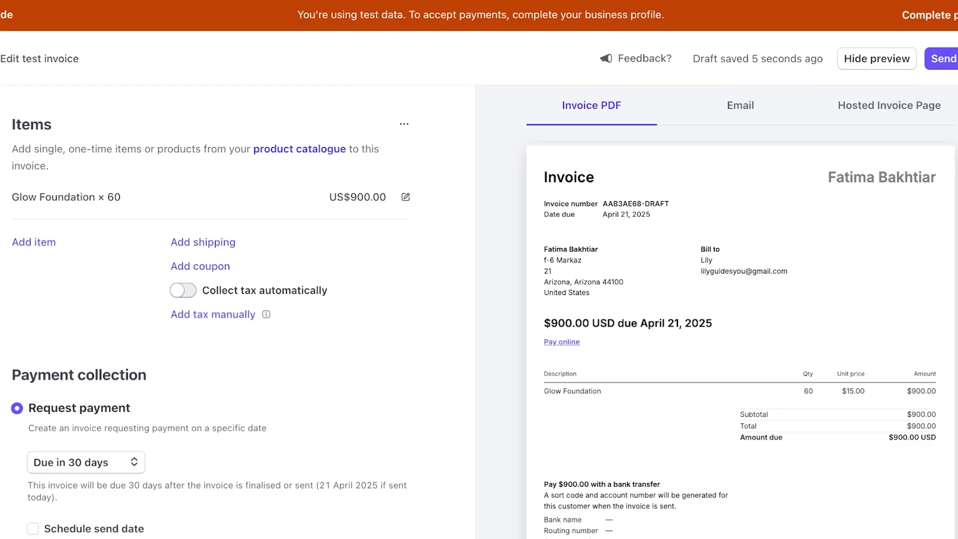
{"action": "scroll", "coordinate": [237, 309], "scroll_direction": "down", "scroll_amount": 3}
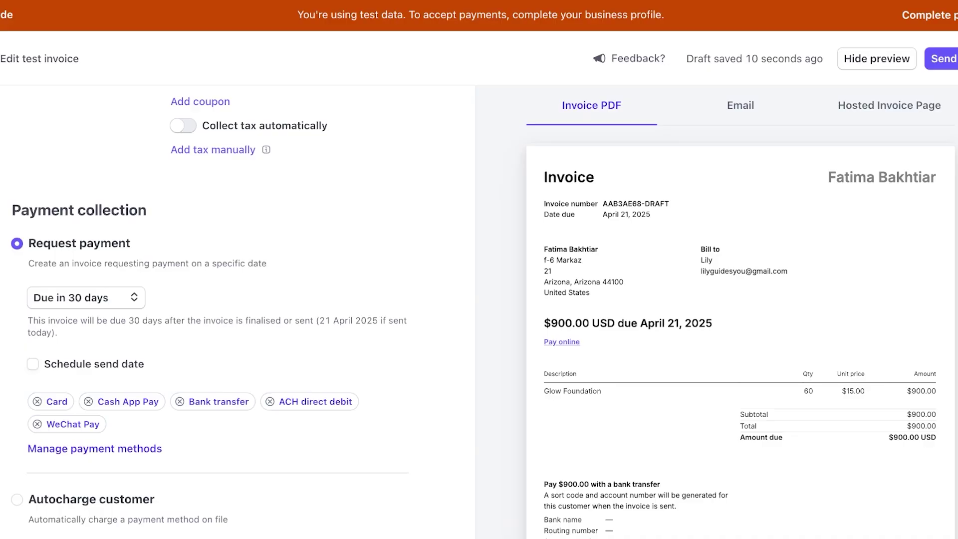
Open the invoice's payment methods and enable Link, Klarna, Canadian pre-authorised debit and AmazonPay
{"action": "scroll", "coordinate": [238, 309], "scroll_direction": "down", "scroll_amount": 1}
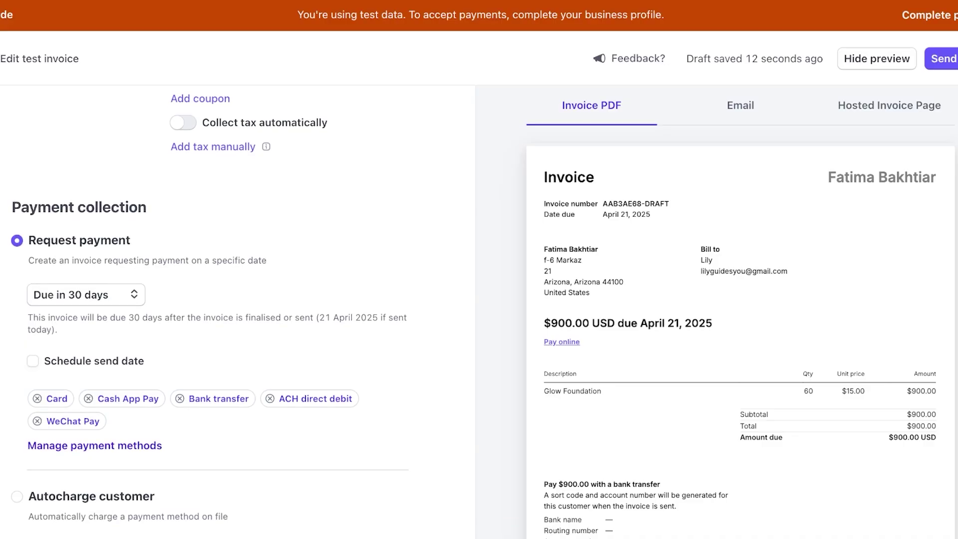
{"action": "left_click", "coordinate": [94, 445]}
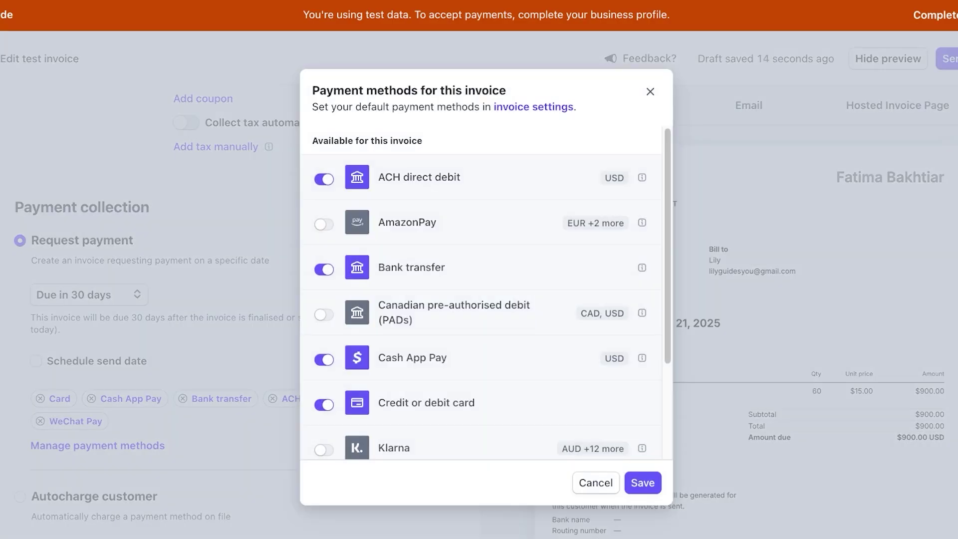
{"action": "scroll", "coordinate": [480, 292], "scroll_direction": "down", "scroll_amount": 1}
{"action": "scroll", "coordinate": [481, 292], "scroll_direction": "down", "scroll_amount": 2}
{"action": "left_click", "coordinate": [324, 365]}
{"action": "left_click", "coordinate": [324, 321]}
{"action": "left_click", "coordinate": [324, 185]}
{"action": "scroll", "coordinate": [482, 295], "scroll_direction": "up", "scroll_amount": 3}
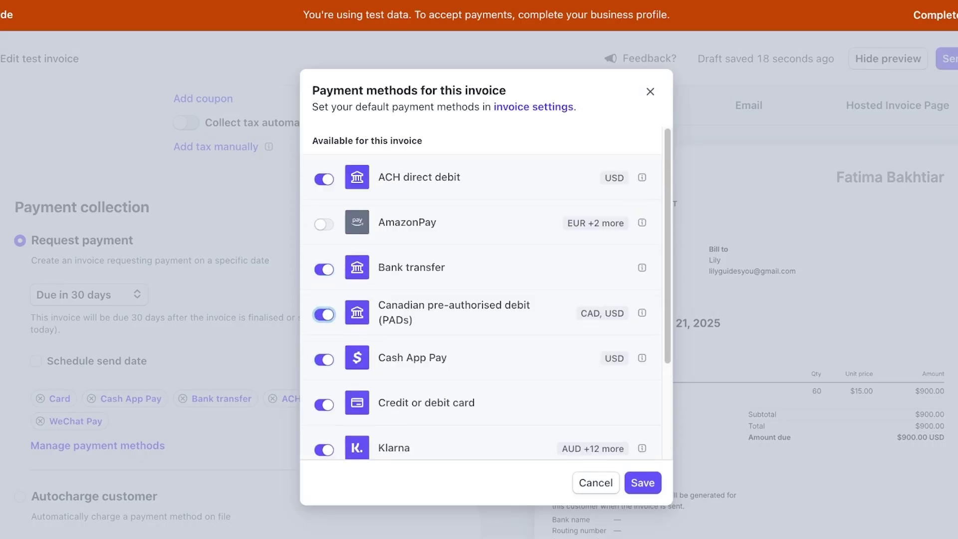
{"action": "left_click", "coordinate": [324, 224]}
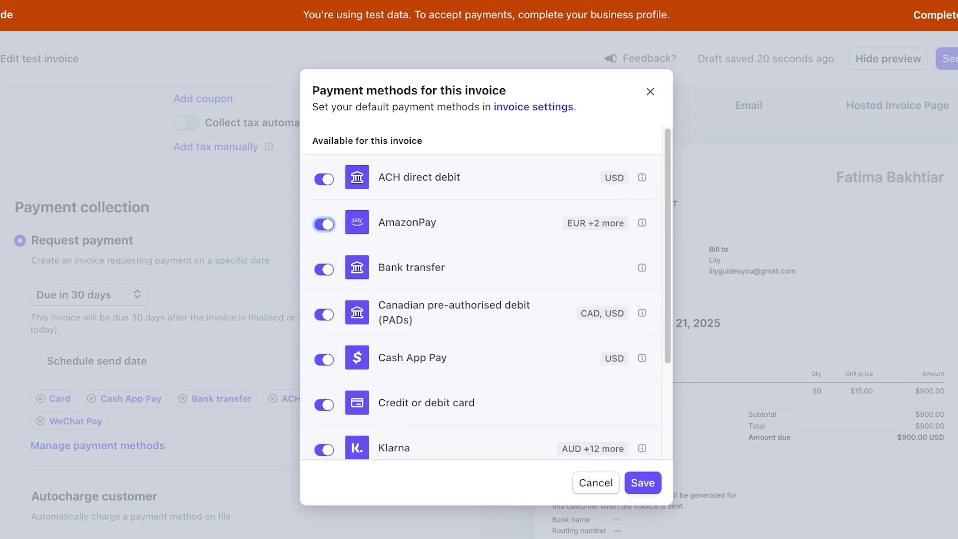
{"action": "scroll", "coordinate": [481, 295], "scroll_direction": "down", "scroll_amount": 3}
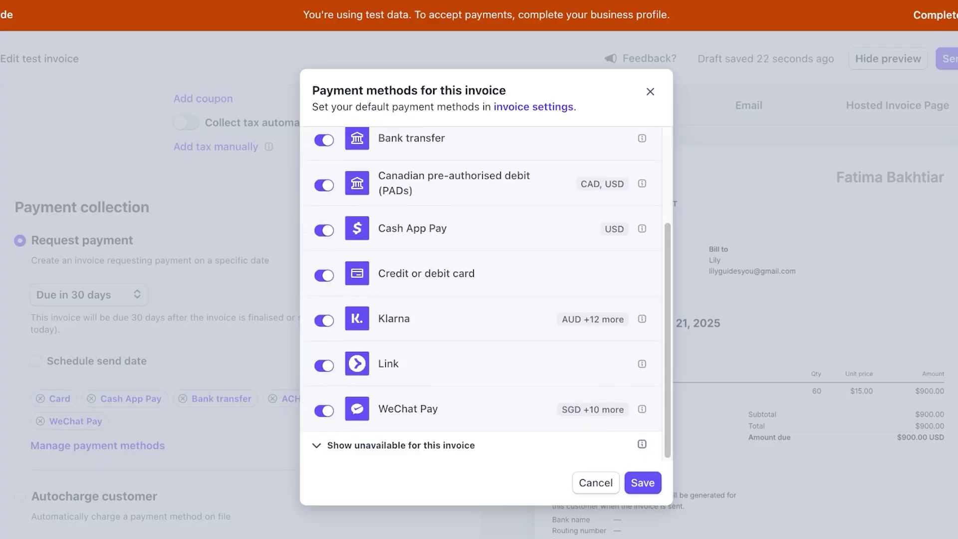
Review the payment methods unavailable for this invoice and save the current payment method selection
{"action": "left_click", "coordinate": [393, 444]}
{"action": "scroll", "coordinate": [482, 295], "scroll_direction": "down", "scroll_amount": 12}
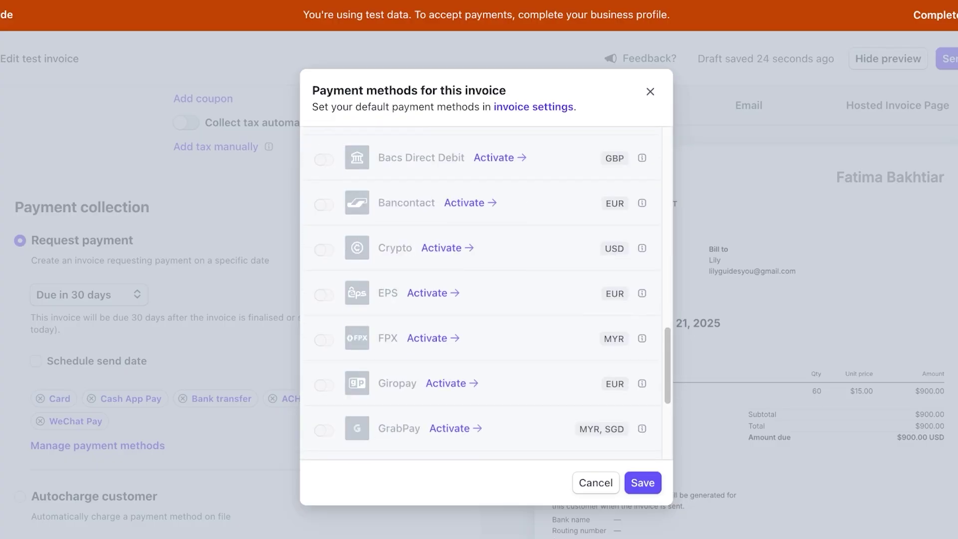
{"action": "scroll", "coordinate": [482, 295], "scroll_direction": "up", "scroll_amount": 12}
{"action": "scroll", "coordinate": [482, 295], "scroll_direction": "down", "scroll_amount": 10}
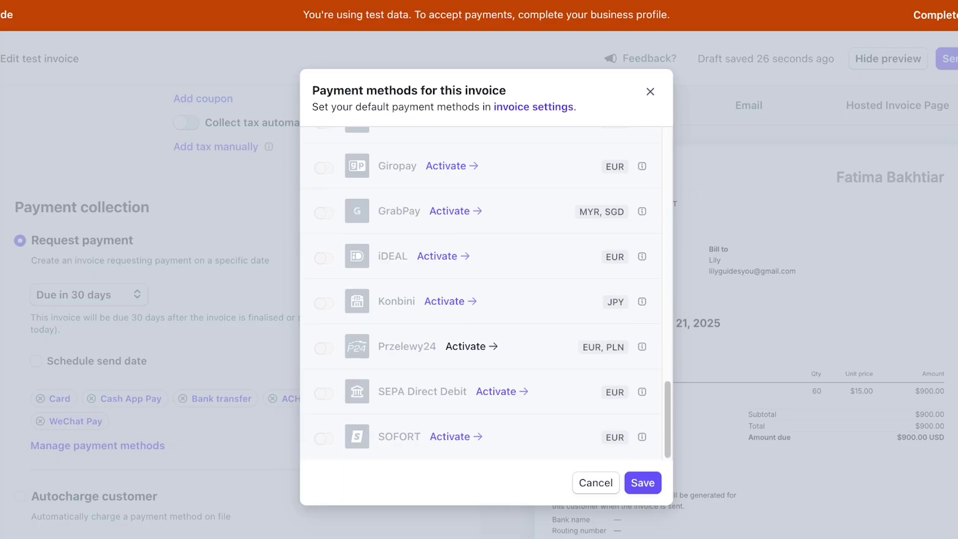
{"action": "scroll", "coordinate": [471, 346], "scroll_direction": "up", "scroll_amount": 10}
{"action": "left_click", "coordinate": [643, 482]}
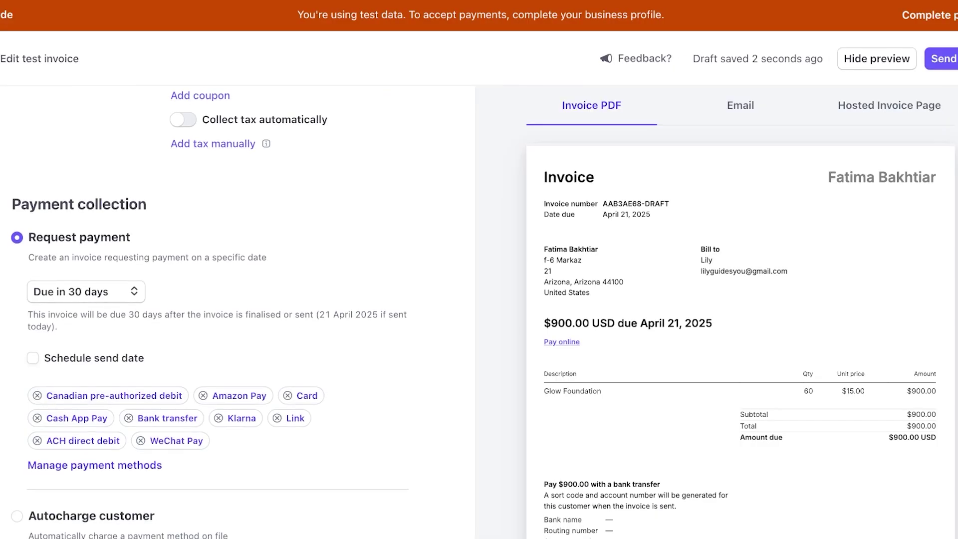
Check the due date choices for requesting payment, then try autocharging the customer as the collection method
{"action": "left_click", "coordinate": [16, 237]}
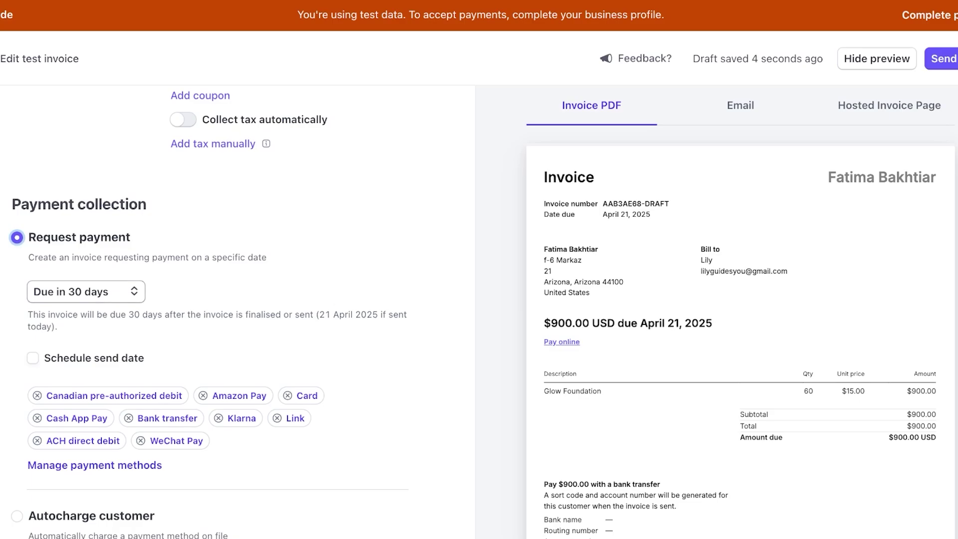
{"action": "left_click", "coordinate": [86, 291]}
{"action": "key", "text": "Escape"}
{"action": "scroll", "coordinate": [238, 312], "scroll_direction": "down", "scroll_amount": 1}
{"action": "scroll", "coordinate": [209, 312], "scroll_direction": "down", "scroll_amount": 1}
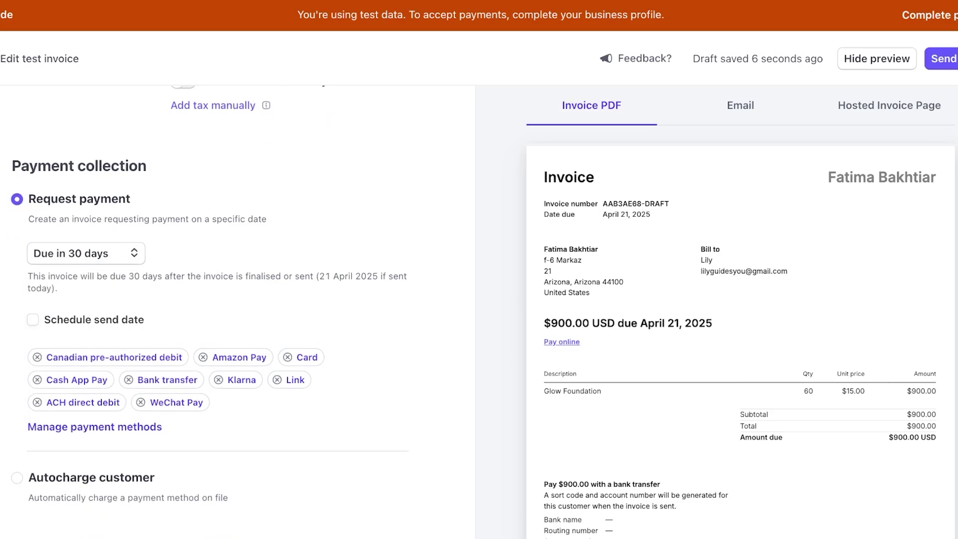
{"action": "left_click", "coordinate": [17, 478]}
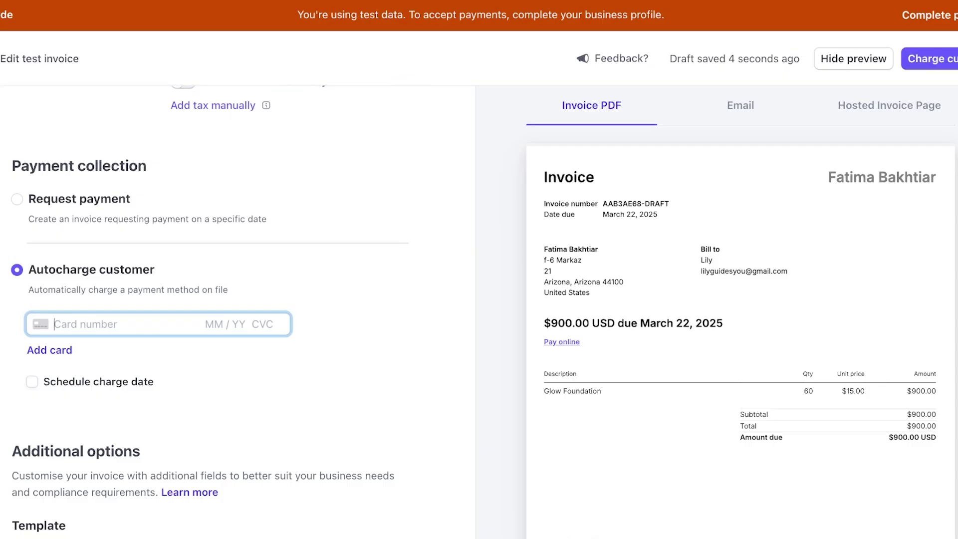
Set payment collection to Request payment, due in 14 days
{"action": "left_click", "coordinate": [17, 199]}
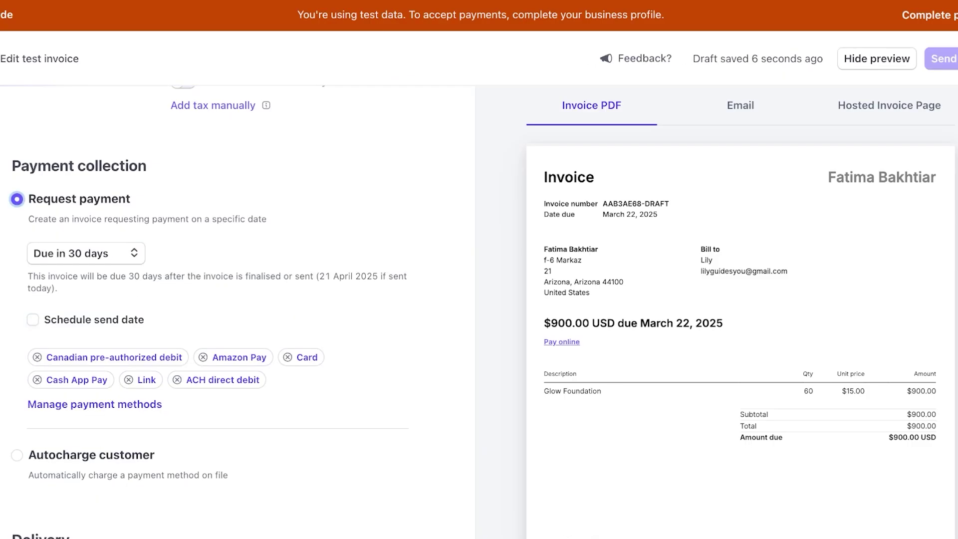
{"action": "left_click", "coordinate": [86, 253]}
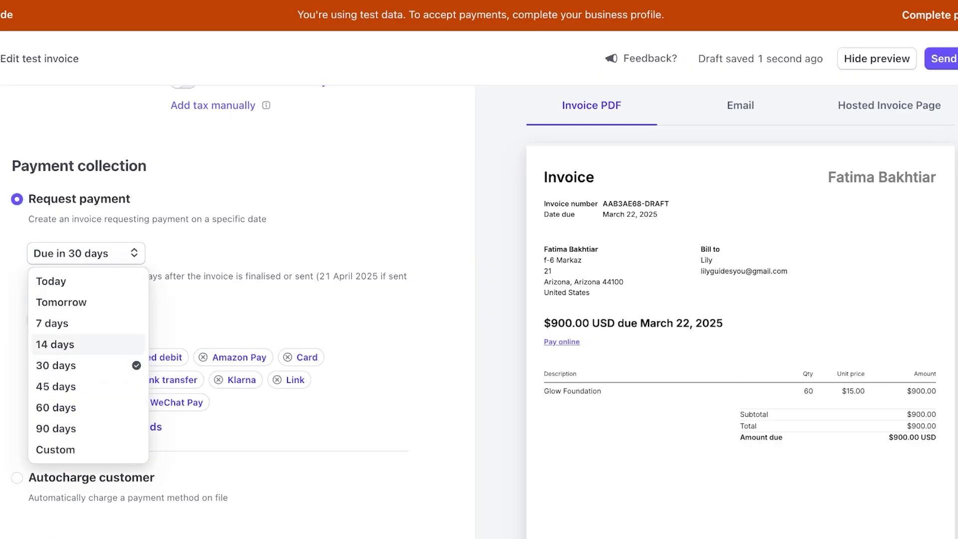
{"action": "left_click", "coordinate": [56, 344]}
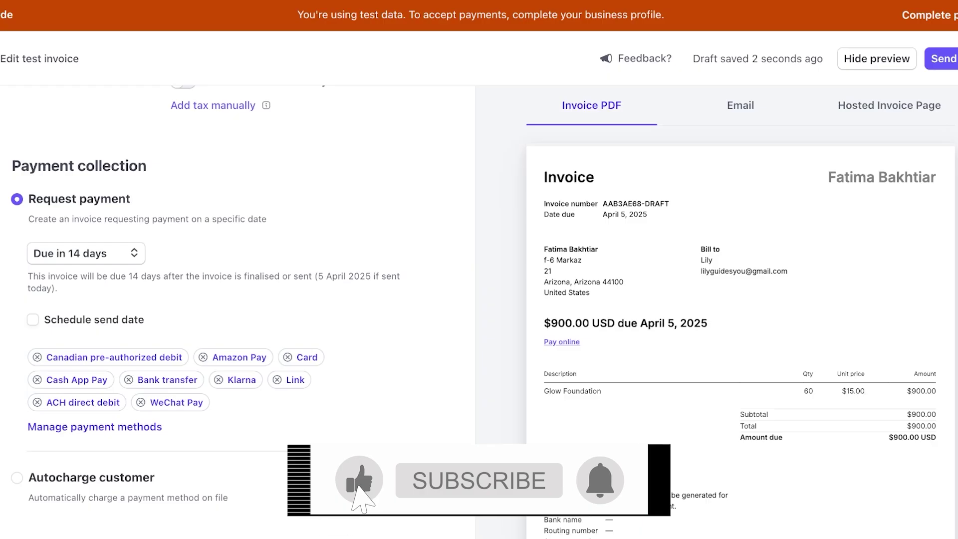
Disable every payment method for this invoice except Link and save the selection
{"action": "left_click", "coordinate": [107, 427]}
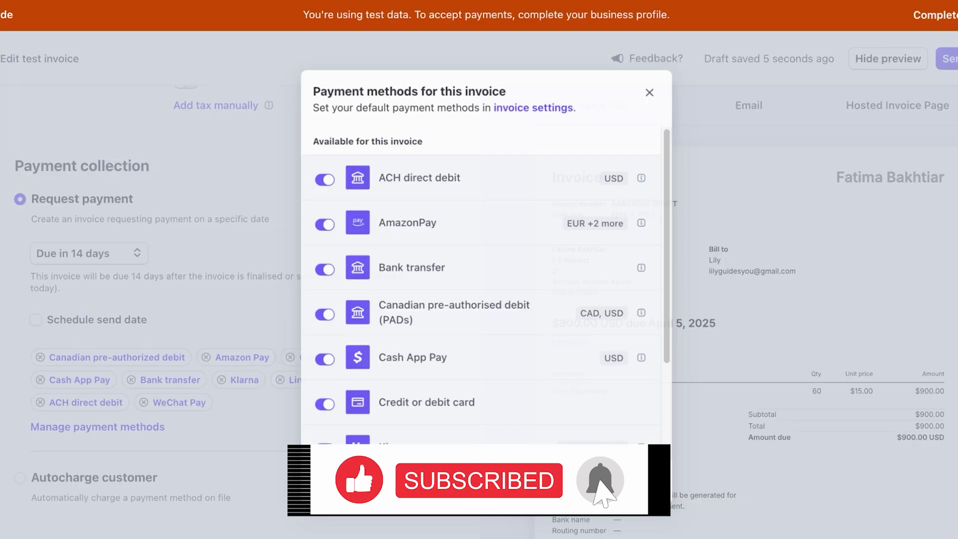
{"action": "left_click", "coordinate": [324, 178]}
{"action": "left_click", "coordinate": [323, 224]}
{"action": "left_click", "coordinate": [324, 269]}
{"action": "left_click", "coordinate": [324, 315]}
{"action": "scroll", "coordinate": [481, 294], "scroll_direction": "down", "scroll_amount": 1}
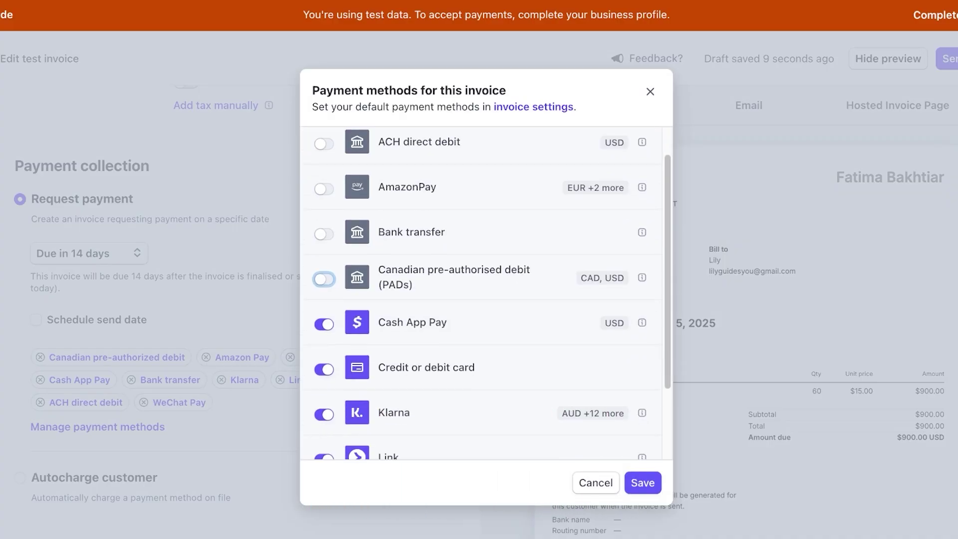
{"action": "left_click", "coordinate": [642, 482]}
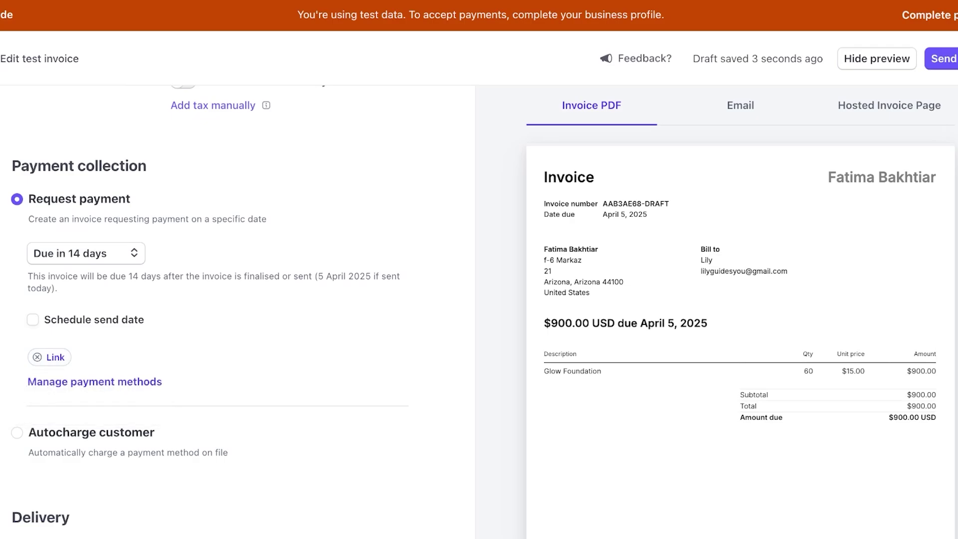
Make credit or debit card the only payment method for this invoice and save the selection
{"action": "left_click", "coordinate": [94, 381]}
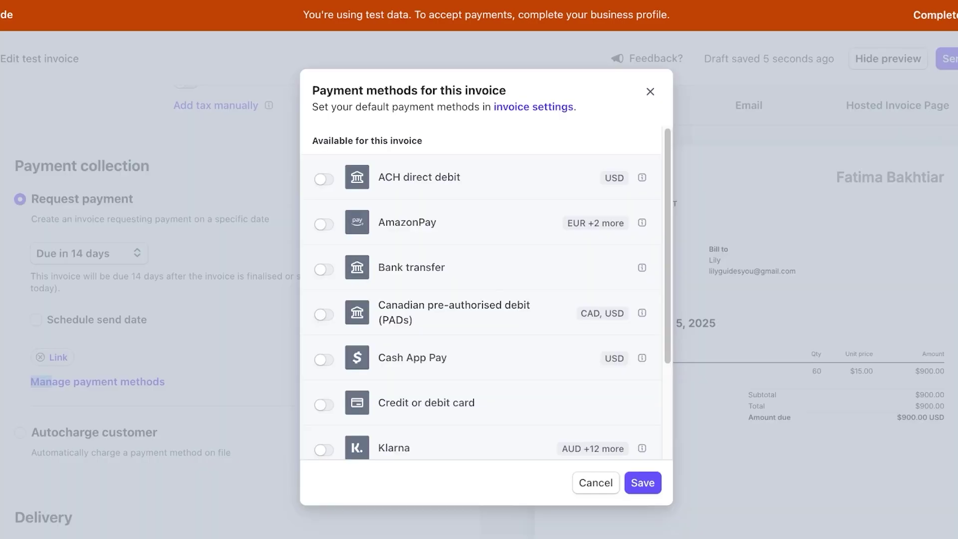
{"action": "left_click", "coordinate": [324, 224]}
{"action": "left_click", "coordinate": [324, 224]}
{"action": "left_click", "coordinate": [323, 404]}
{"action": "left_click", "coordinate": [643, 482]}
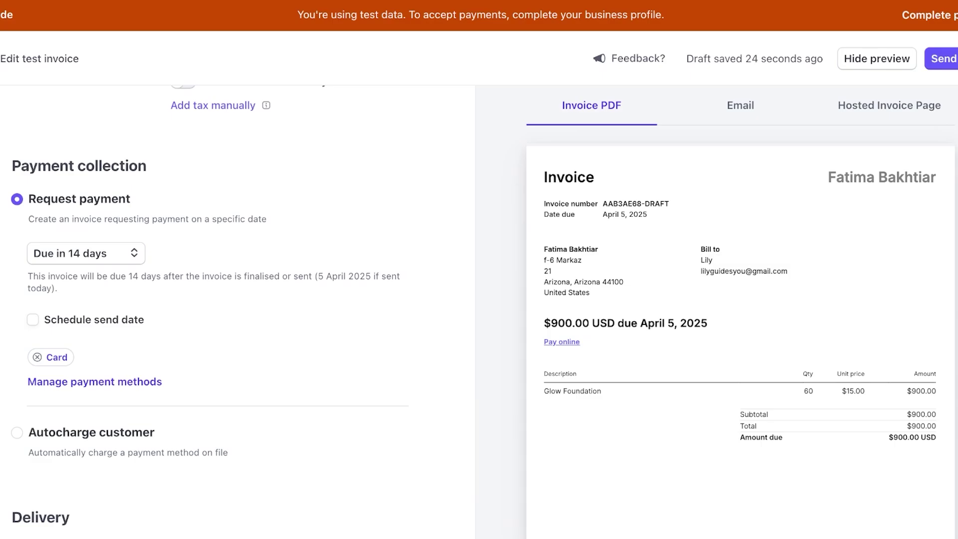
Check the delivery choices for the invoice, keeping it emailed to the customer
{"action": "scroll", "coordinate": [210, 312], "scroll_direction": "down", "scroll_amount": 3}
{"action": "scroll", "coordinate": [210, 312], "scroll_direction": "down", "scroll_amount": 3}
{"action": "key", "text": "space"}
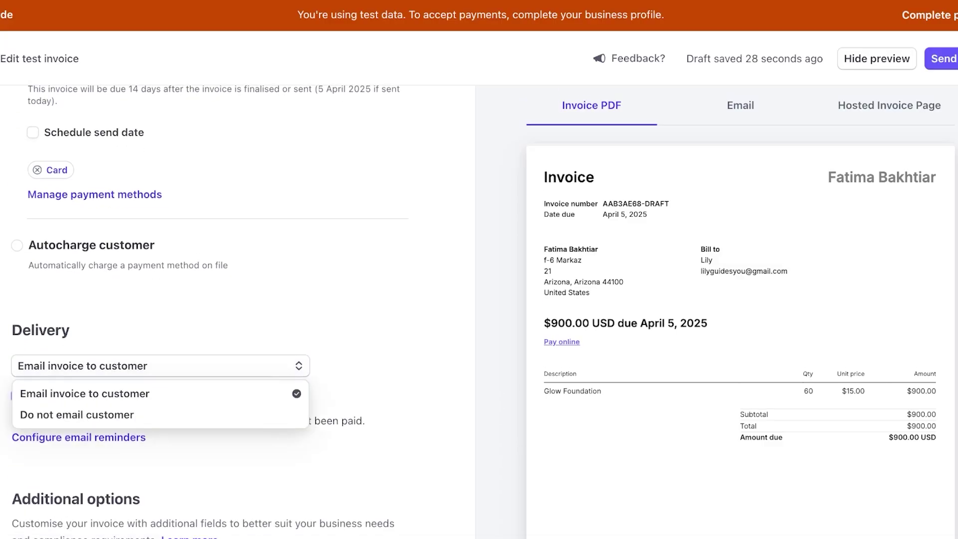
{"action": "key", "text": "Escape"}
{"action": "scroll", "coordinate": [210, 312], "scroll_direction": "down", "scroll_amount": 4}
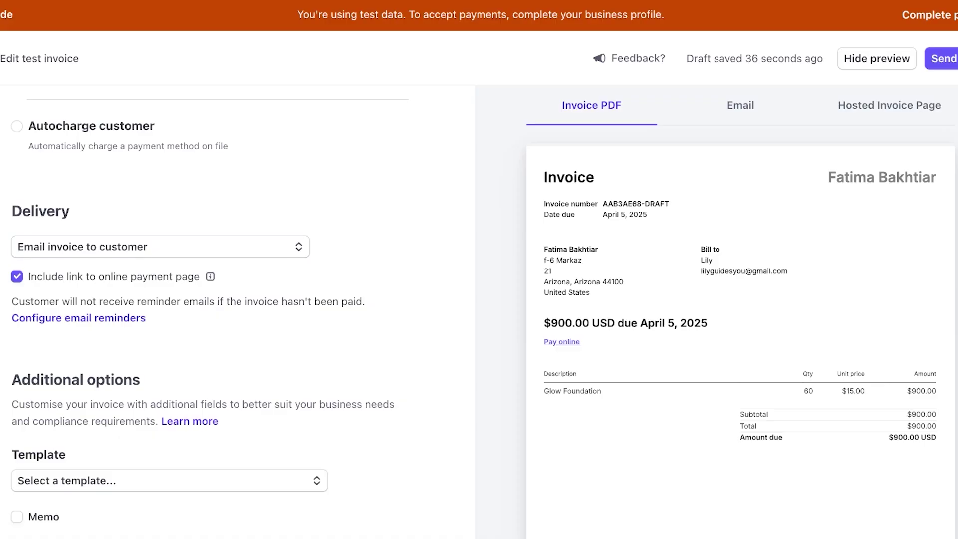
Exclude the online payment page link from the invoice delivery, then include it again
{"action": "left_click_drag", "start_coordinate": [28, 277], "coordinate": [200, 277]}
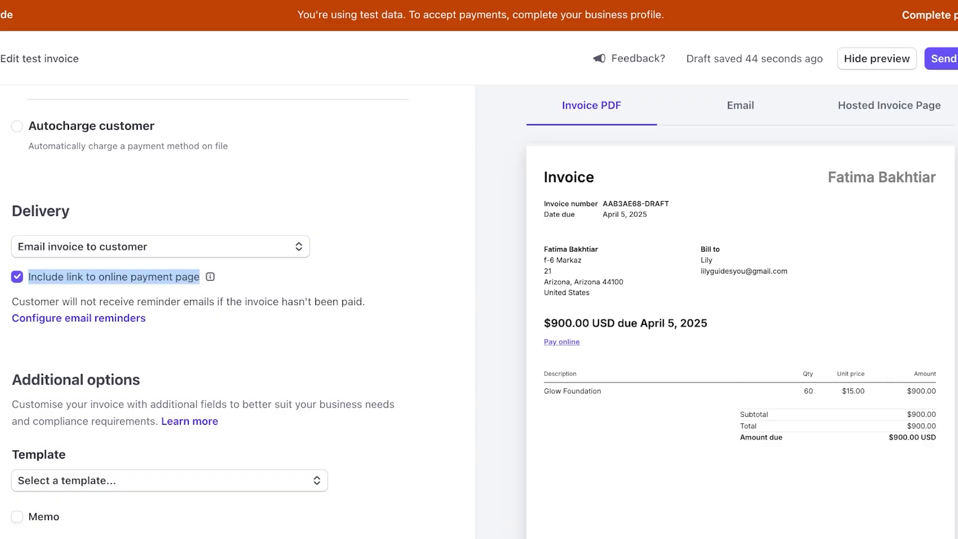
{"action": "left_click", "coordinate": [17, 276]}
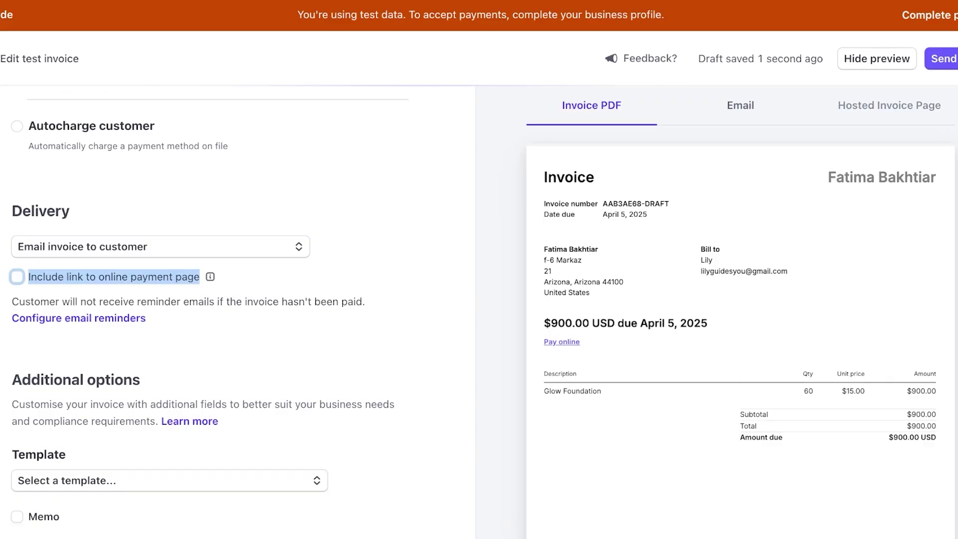
{"action": "scroll", "coordinate": [208, 308], "scroll_direction": "down", "scroll_amount": 1}
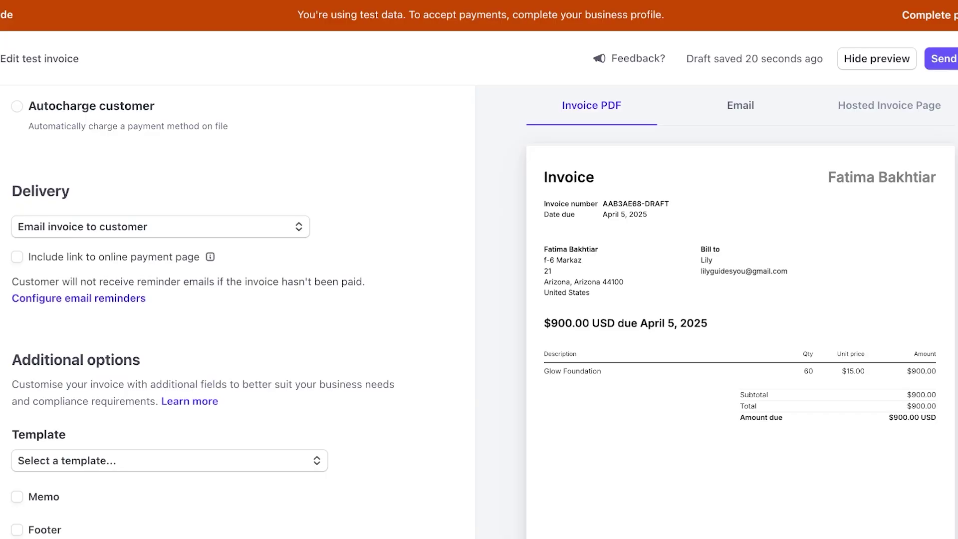
{"action": "left_click", "coordinate": [17, 257]}
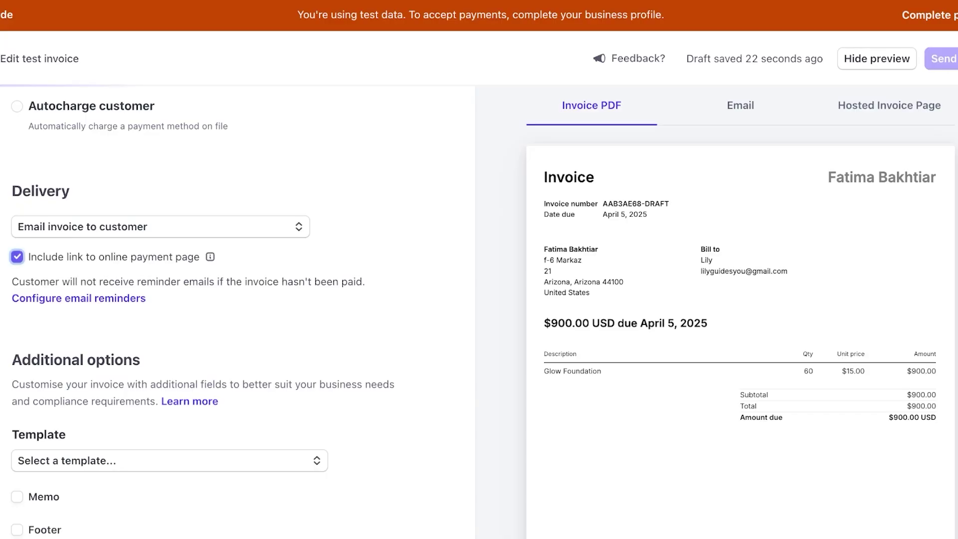
Review the invoice's payment collection, delivery, template, additional options and branding sections without changing them
{"action": "scroll", "coordinate": [237, 311], "scroll_direction": "up", "scroll_amount": 4}
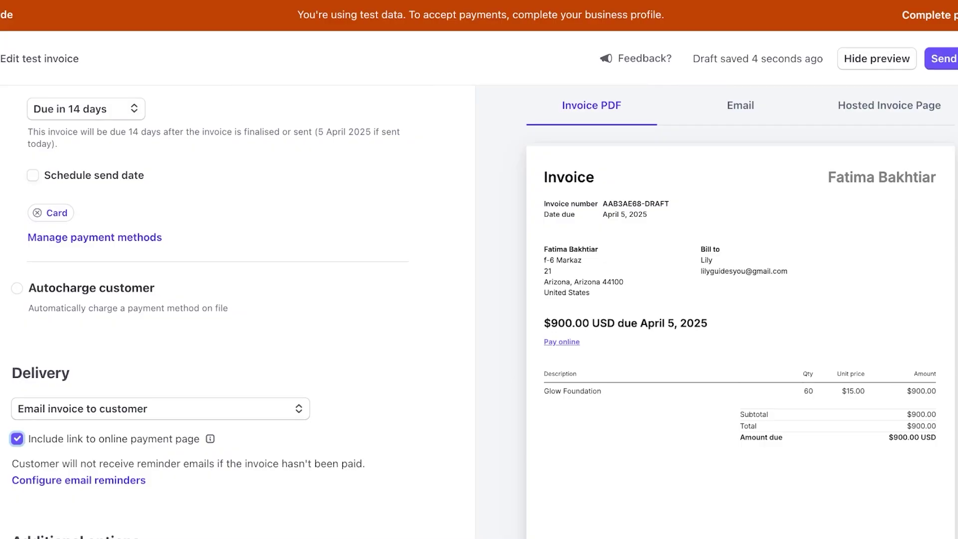
{"action": "scroll", "coordinate": [237, 309], "scroll_direction": "down", "scroll_amount": 1}
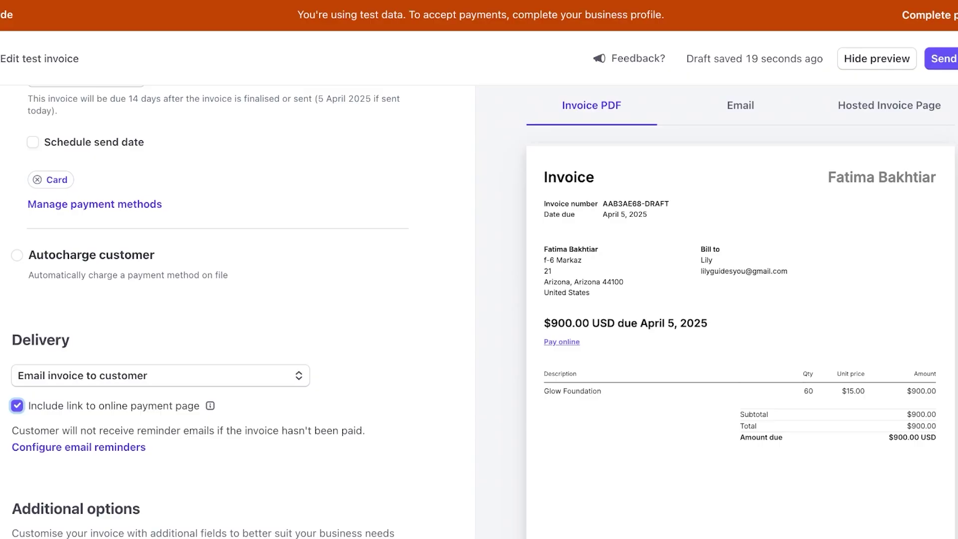
{"action": "scroll", "coordinate": [208, 312], "scroll_direction": "down", "scroll_amount": 8}
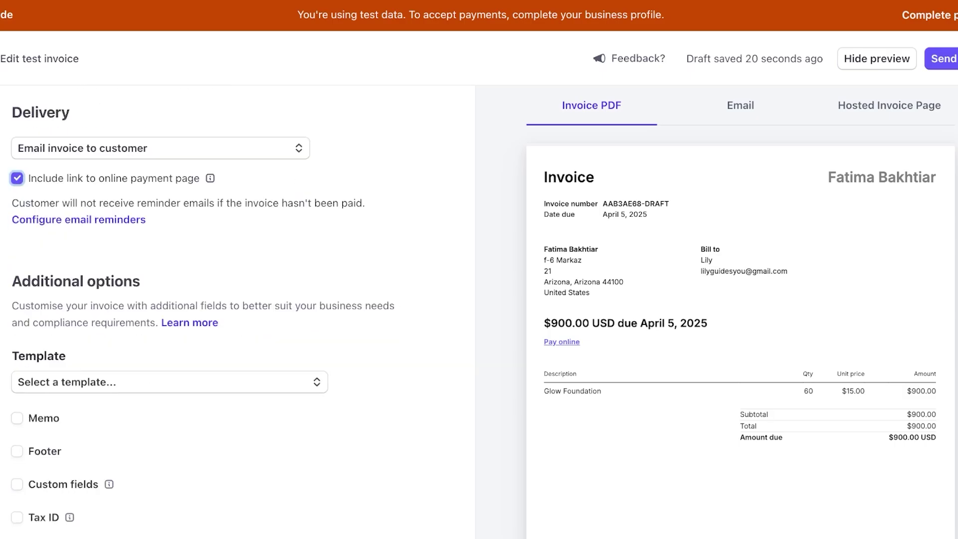
{"action": "scroll", "coordinate": [237, 312], "scroll_direction": "down", "scroll_amount": 1}
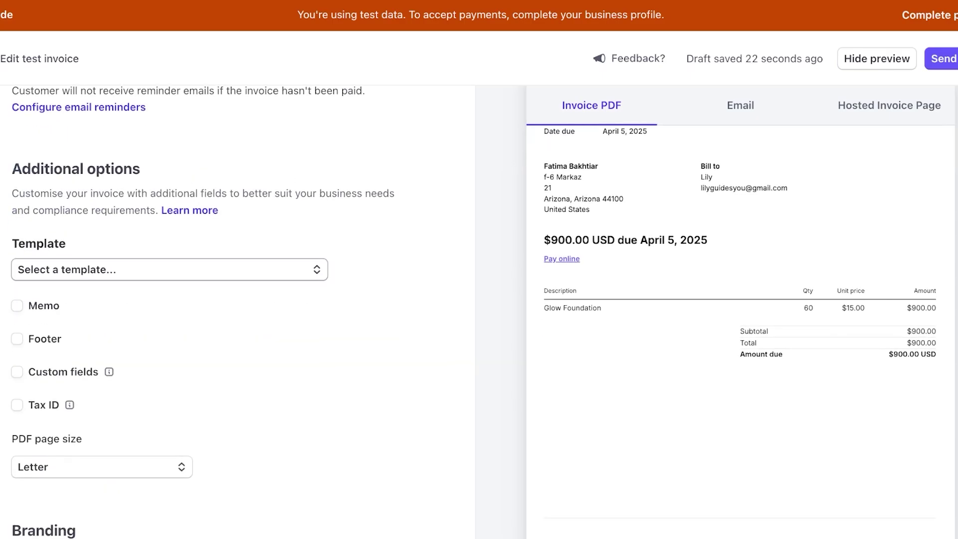
{"action": "left_click", "coordinate": [169, 271]}
{"action": "key", "text": "Escape"}
{"action": "scroll", "coordinate": [237, 311], "scroll_direction": "down", "scroll_amount": 3}
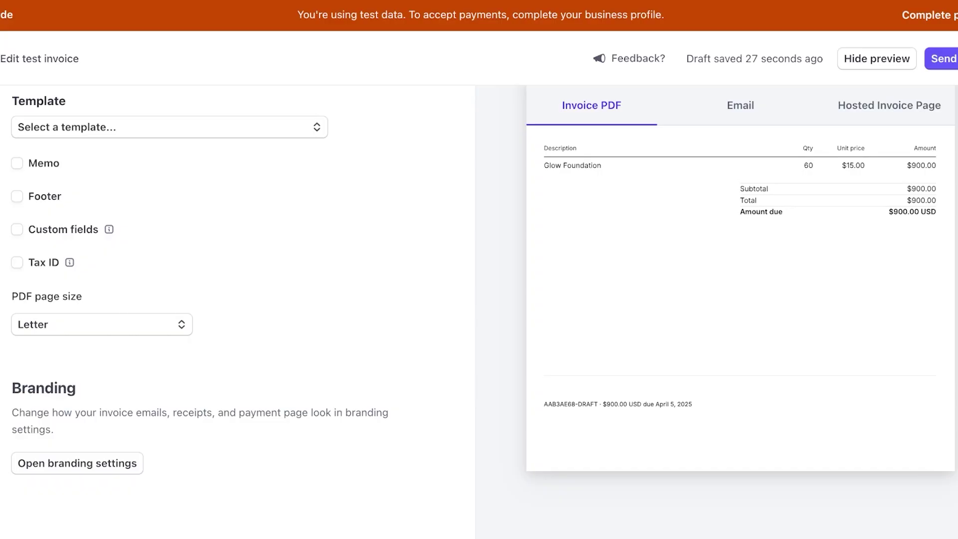
{"action": "scroll", "coordinate": [238, 312], "scroll_direction": "up", "scroll_amount": 1}
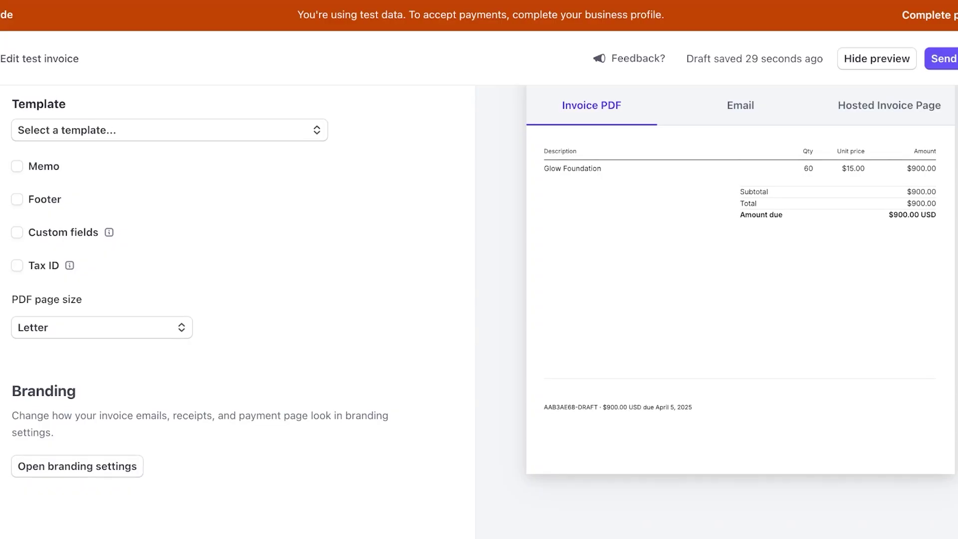
{"action": "scroll", "coordinate": [479, 310], "scroll_direction": "up", "scroll_amount": 8}
{"action": "scroll", "coordinate": [479, 309], "scroll_direction": "down", "scroll_amount": 7}
{"action": "scroll", "coordinate": [479, 310], "scroll_direction": "up", "scroll_amount": 8}
{"action": "scroll", "coordinate": [478, 310], "scroll_direction": "down", "scroll_amount": 8}
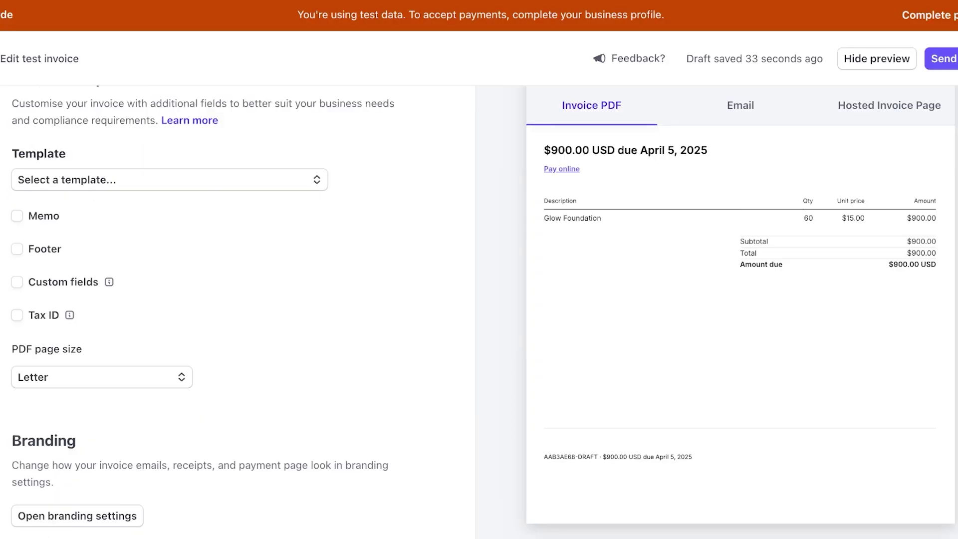
{"action": "scroll", "coordinate": [479, 309], "scroll_direction": "down", "scroll_amount": 1}
{"action": "scroll", "coordinate": [478, 309], "scroll_direction": "up", "scroll_amount": 1}
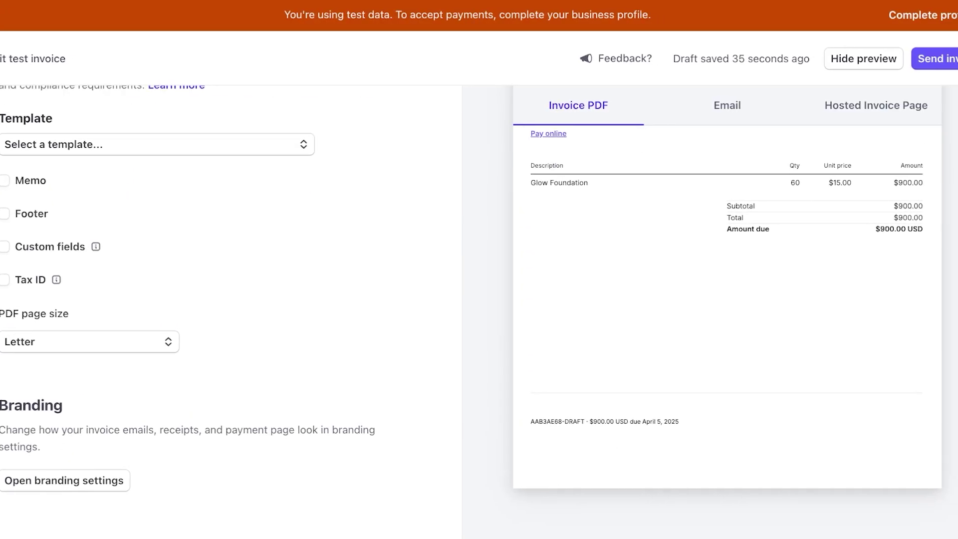
Open the send confirmation for the invoice and preview it as an email and as a hosted invoice page
{"action": "left_click", "coordinate": [942, 59]}
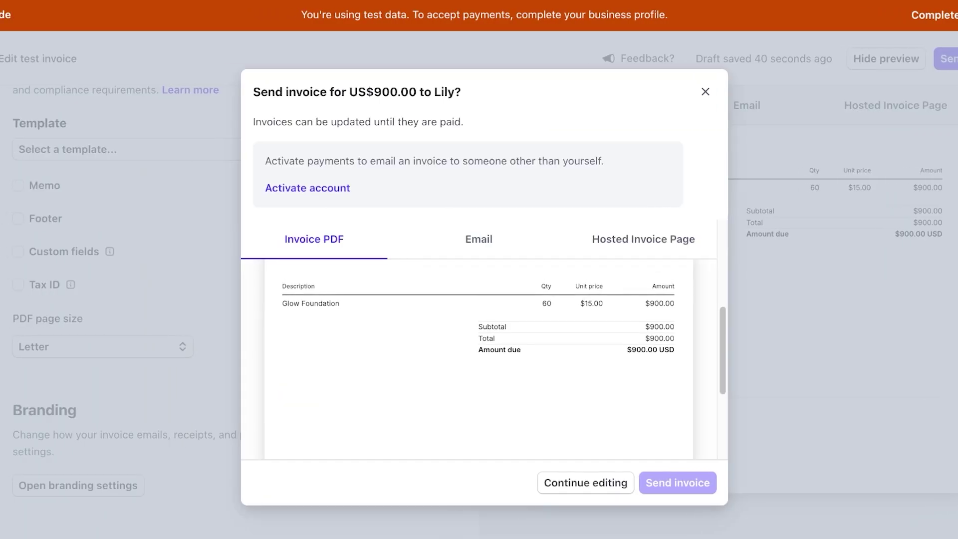
{"action": "scroll", "coordinate": [479, 359], "scroll_direction": "up", "scroll_amount": 3}
{"action": "scroll", "coordinate": [479, 359], "scroll_direction": "up", "scroll_amount": 1}
{"action": "left_click", "coordinate": [477, 239]}
{"action": "left_click", "coordinate": [642, 239]}
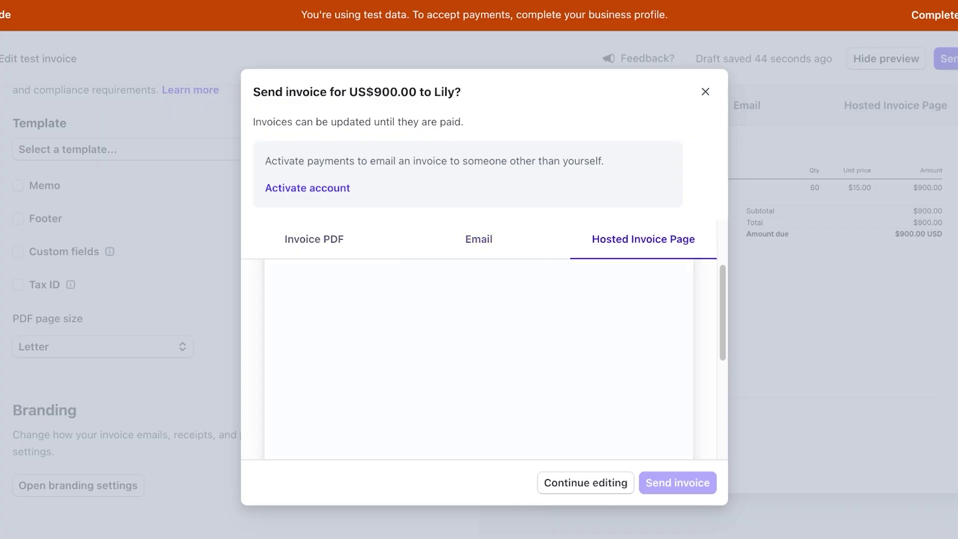
Compare the PDF and email previews of the invoice in the send confirmation, reading through the details each one shows
{"action": "left_click", "coordinate": [478, 239]}
{"action": "left_click", "coordinate": [313, 239]}
{"action": "scroll", "coordinate": [479, 359], "scroll_direction": "down", "scroll_amount": 6}
{"action": "scroll", "coordinate": [478, 359], "scroll_direction": "up", "scroll_amount": 6}
{"action": "scroll", "coordinate": [479, 359], "scroll_direction": "up", "scroll_amount": 2}
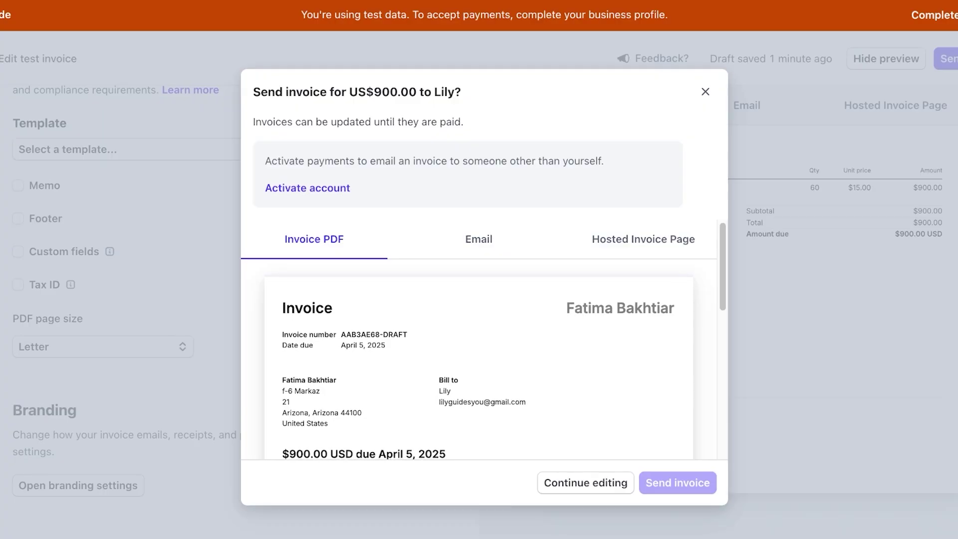
{"action": "left_click", "coordinate": [478, 239]}
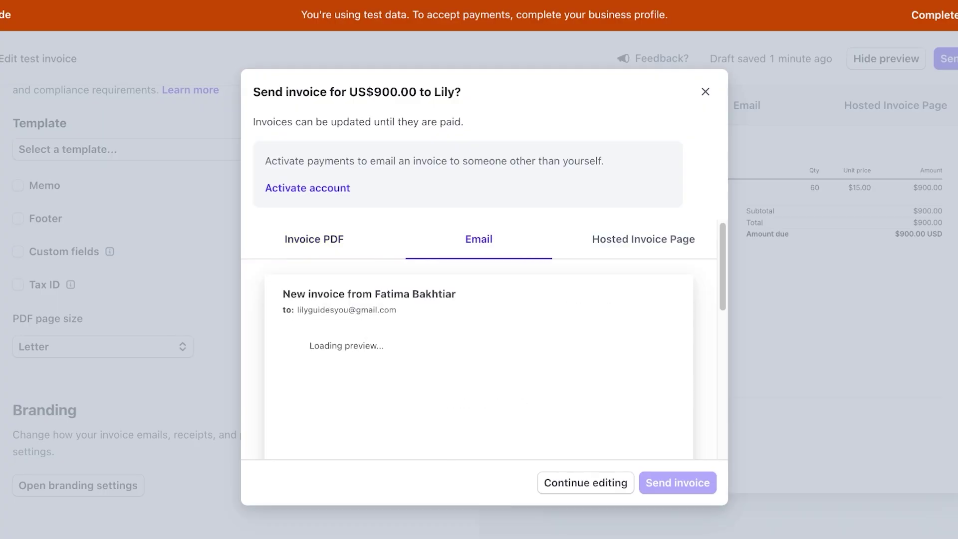
{"action": "scroll", "coordinate": [479, 359], "scroll_direction": "down", "scroll_amount": 1}
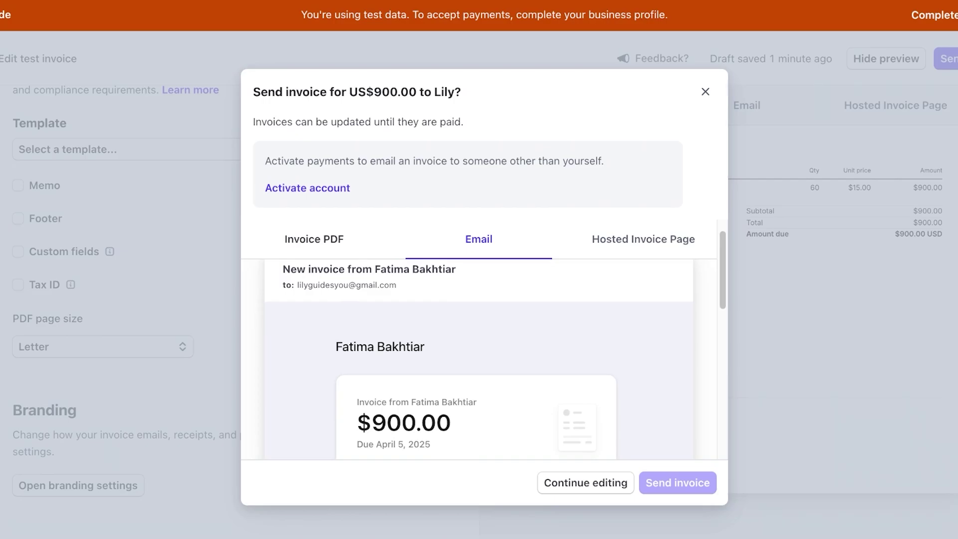
{"action": "left_click", "coordinate": [314, 239]}
{"action": "left_click", "coordinate": [478, 239]}
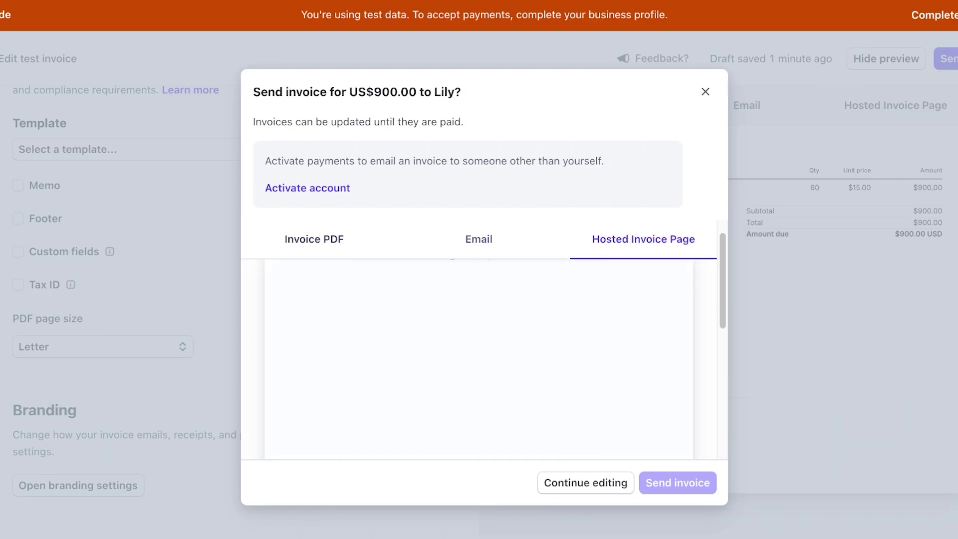
{"action": "left_click", "coordinate": [314, 239]}
{"action": "scroll", "coordinate": [478, 358], "scroll_direction": "down", "scroll_amount": 3}
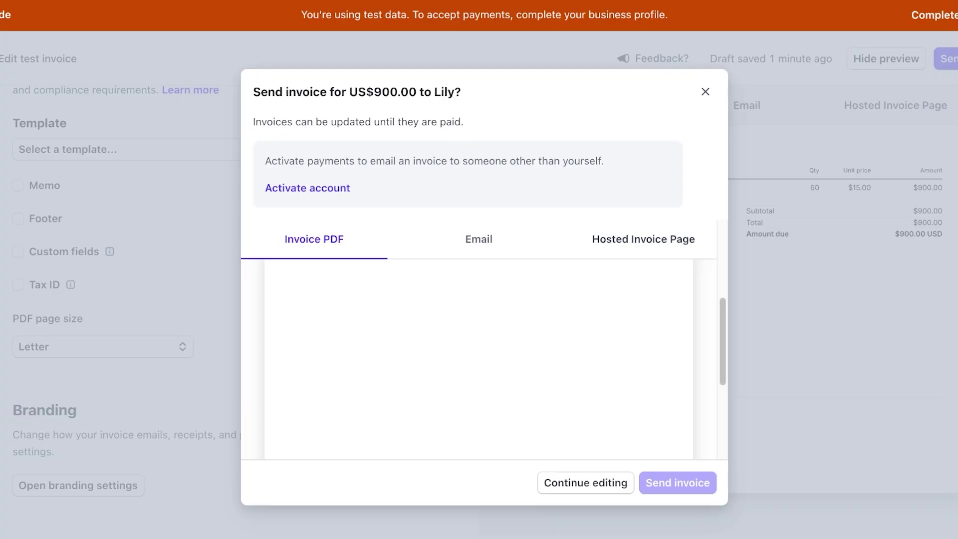
Examine the hosted invoice page preview with its card payment section, return to the PDF preview, and close the confirmation without sending
{"action": "left_click", "coordinate": [643, 239]}
{"action": "scroll", "coordinate": [479, 359], "scroll_direction": "down", "scroll_amount": 3}
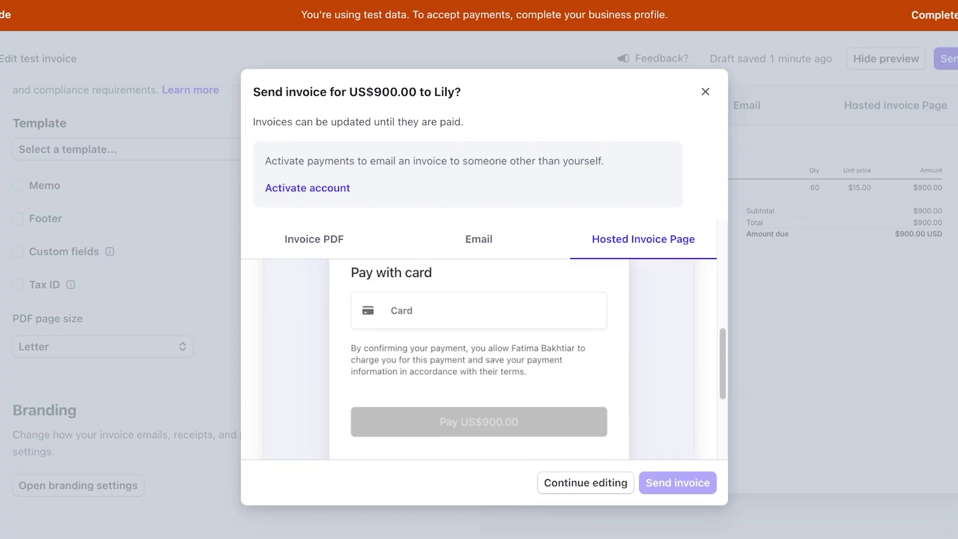
{"action": "scroll", "coordinate": [479, 359], "scroll_direction": "up", "scroll_amount": 3}
{"action": "scroll", "coordinate": [479, 360], "scroll_direction": "up", "scroll_amount": 3}
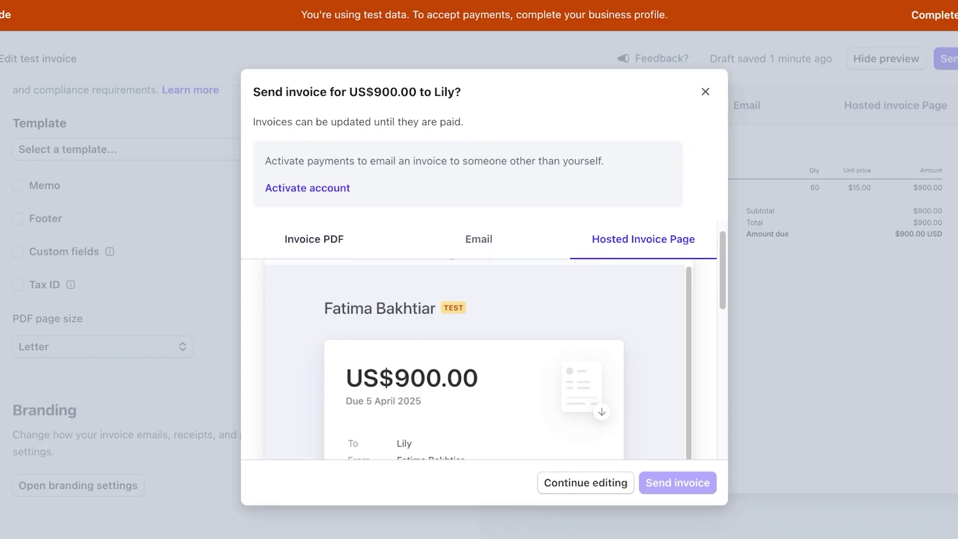
{"action": "left_click", "coordinate": [314, 239]}
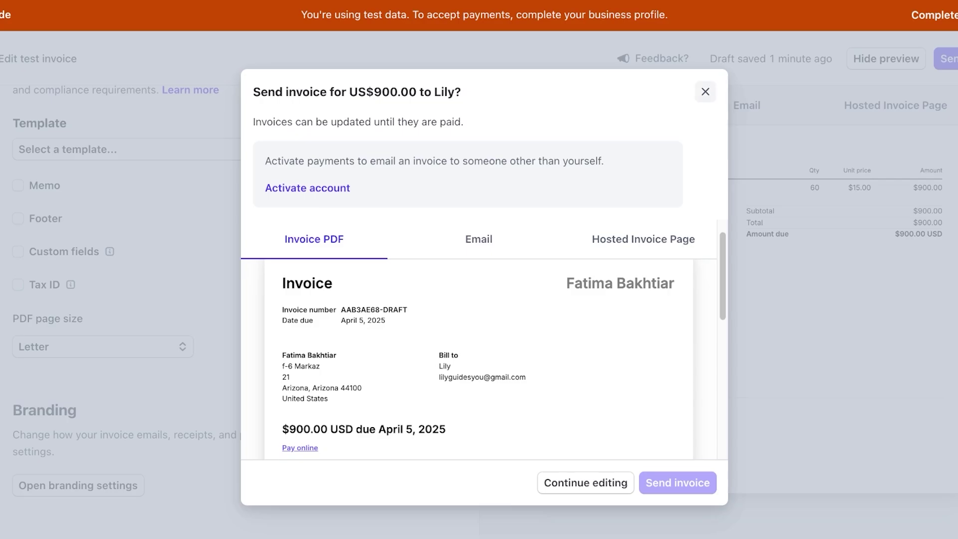
{"action": "left_click", "coordinate": [705, 92]}
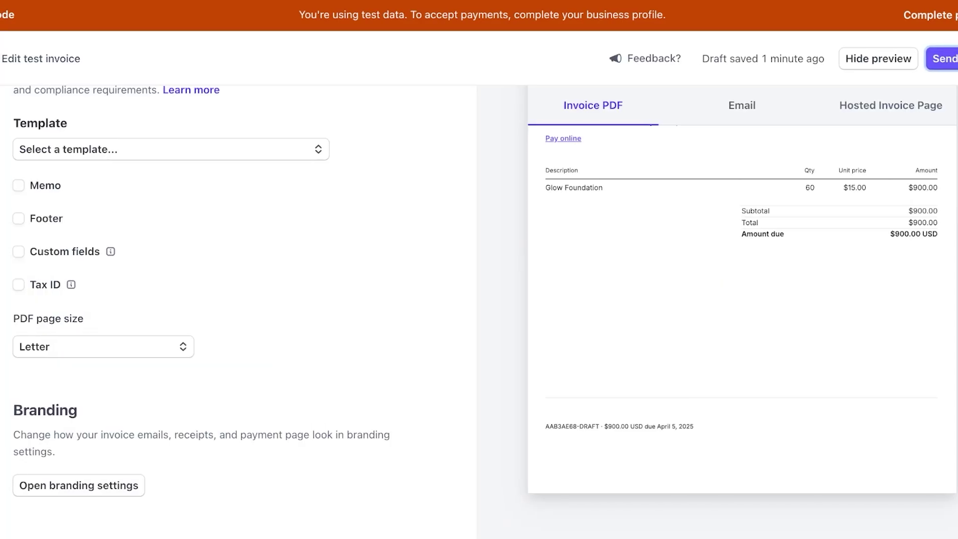
Add the existing product Ruby Red Liquid Lipstick to the invoice items with quantity 1 at US$10.00 and save the line
{"action": "scroll", "coordinate": [238, 309], "scroll_direction": "up", "scroll_amount": 6}
{"action": "scroll", "coordinate": [238, 309], "scroll_direction": "up", "scroll_amount": 12}
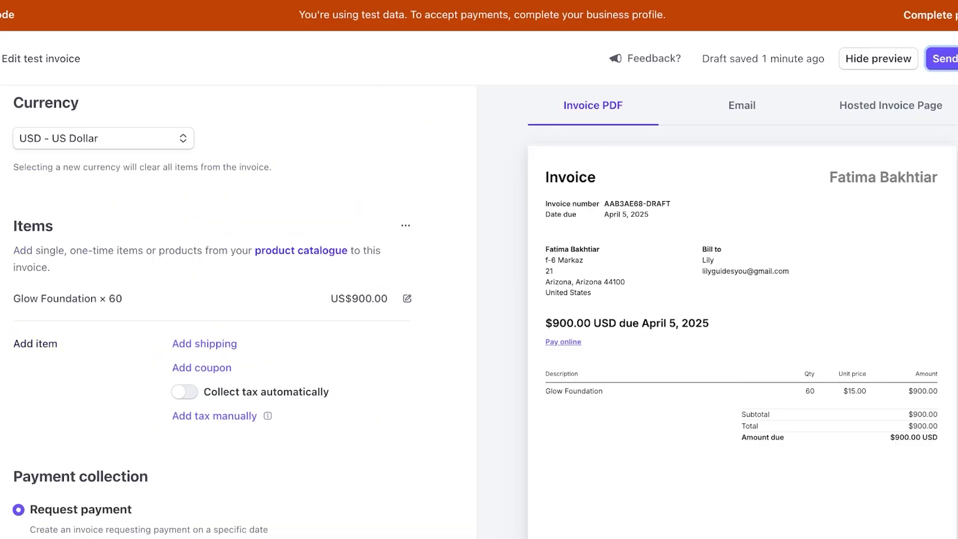
{"action": "left_click", "coordinate": [35, 343]}
{"action": "key", "text": "Down"}
{"action": "key", "text": "Down"}
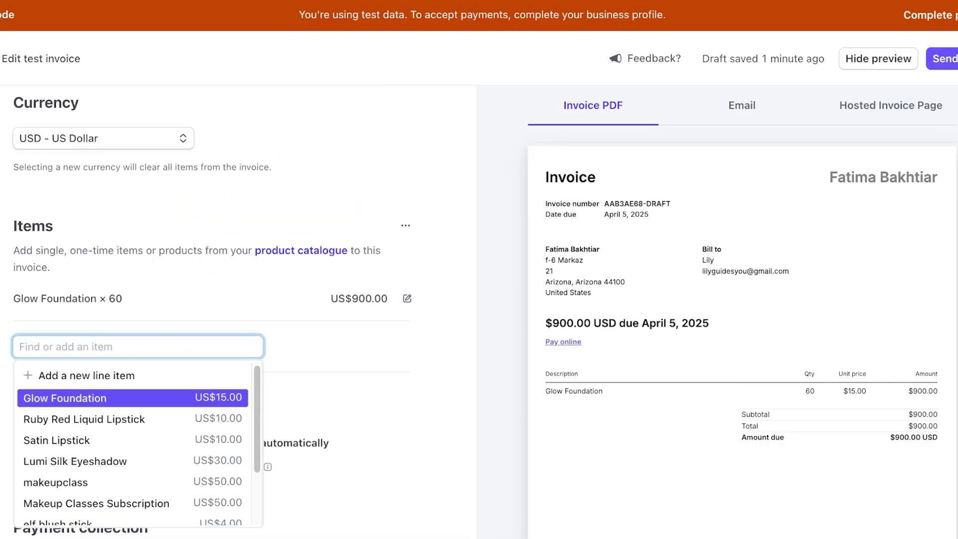
{"action": "key", "text": "Return"}
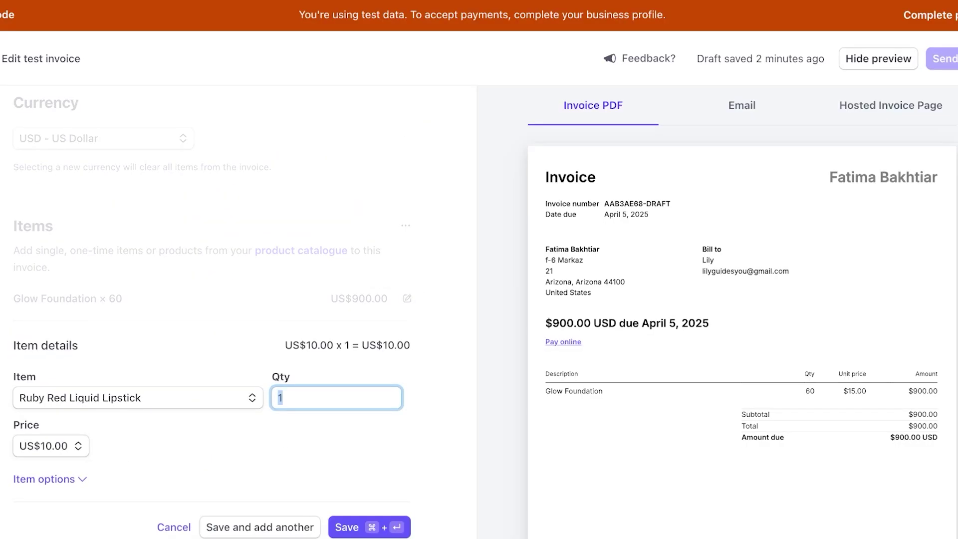
{"action": "key", "text": "super+Return"}
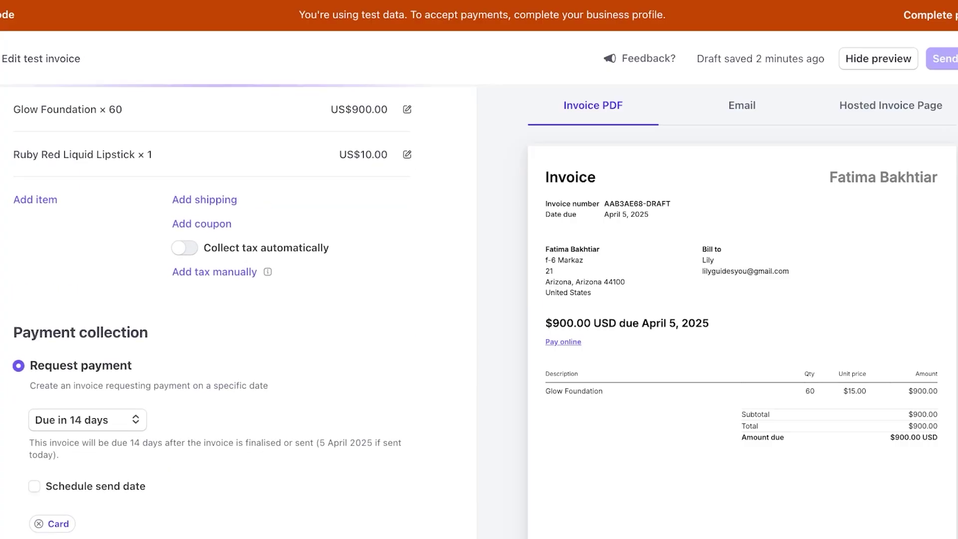
Close the invoice editor, keeping the invoice as an unsent draft, and go to the dashboard home page
{"action": "scroll", "coordinate": [240, 309], "scroll_direction": "up", "scroll_amount": 4}
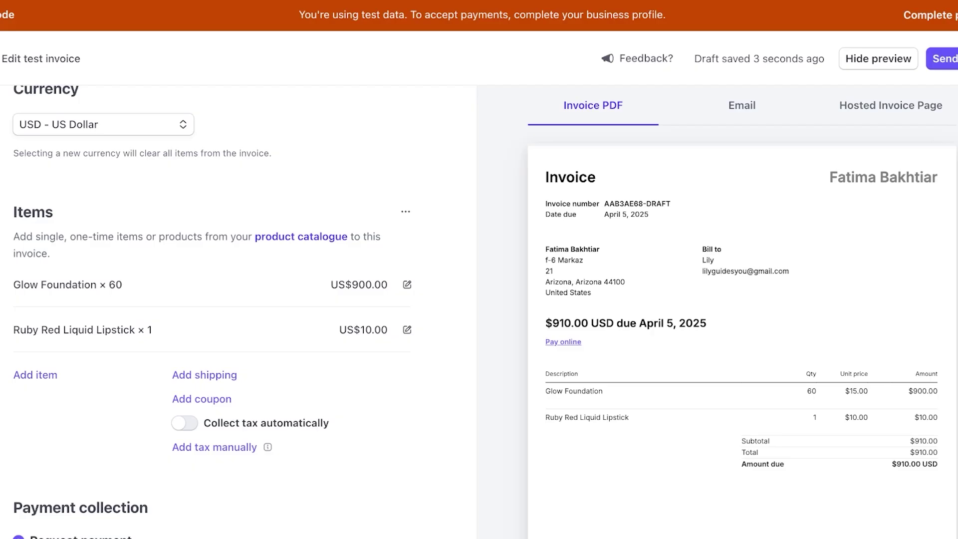
{"action": "scroll", "coordinate": [212, 312], "scroll_direction": "down", "scroll_amount": 2}
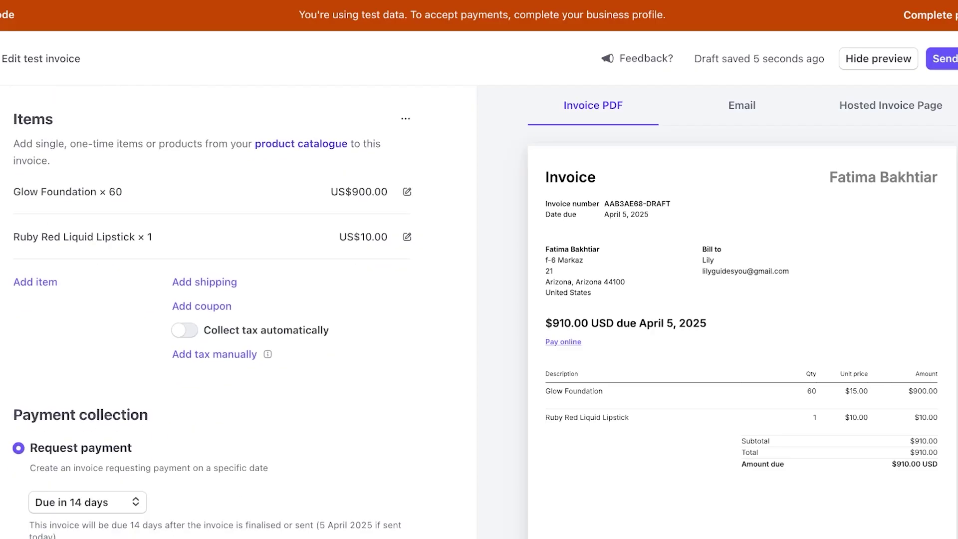
{"action": "scroll", "coordinate": [238, 312], "scroll_direction": "up", "scroll_amount": 1}
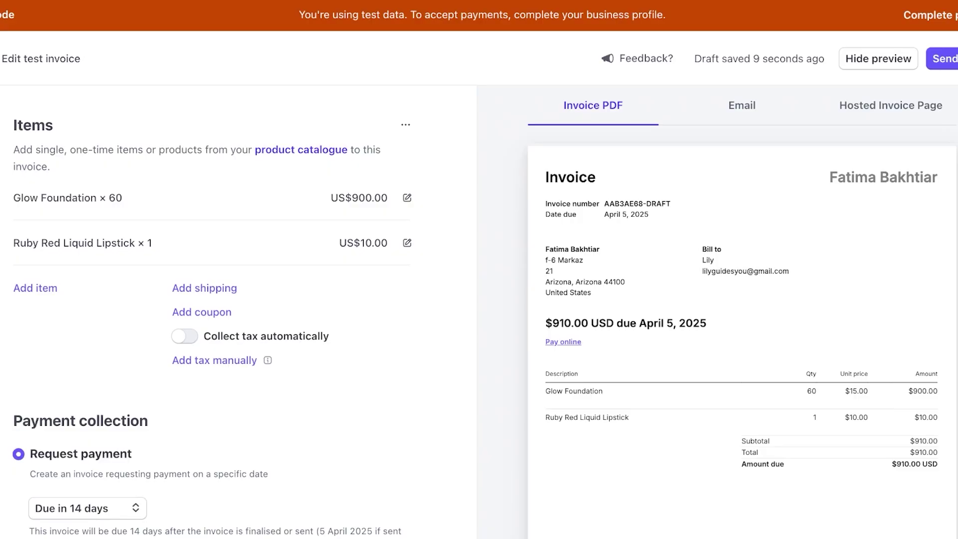
{"action": "scroll", "coordinate": [369, 319], "scroll_direction": "up", "scroll_amount": 3}
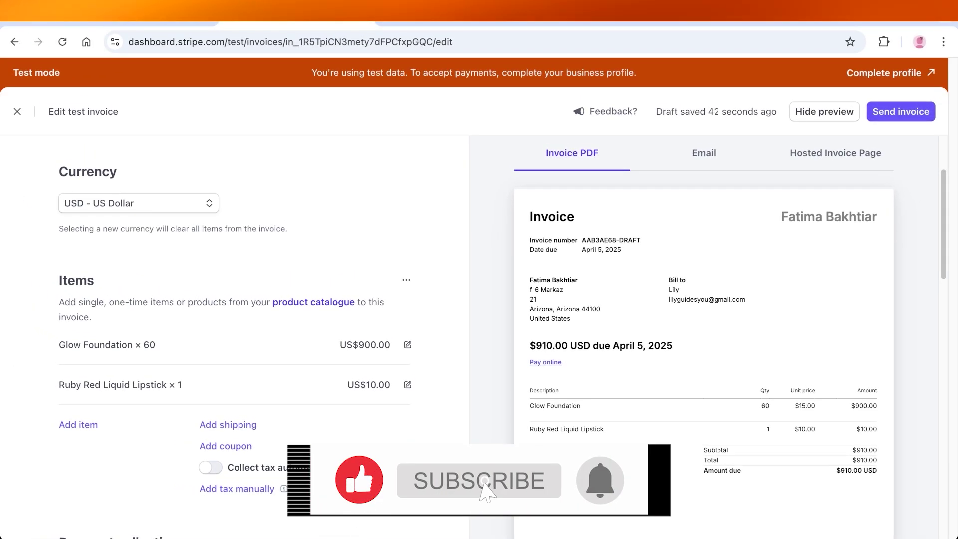
{"action": "key", "text": "Escape"}
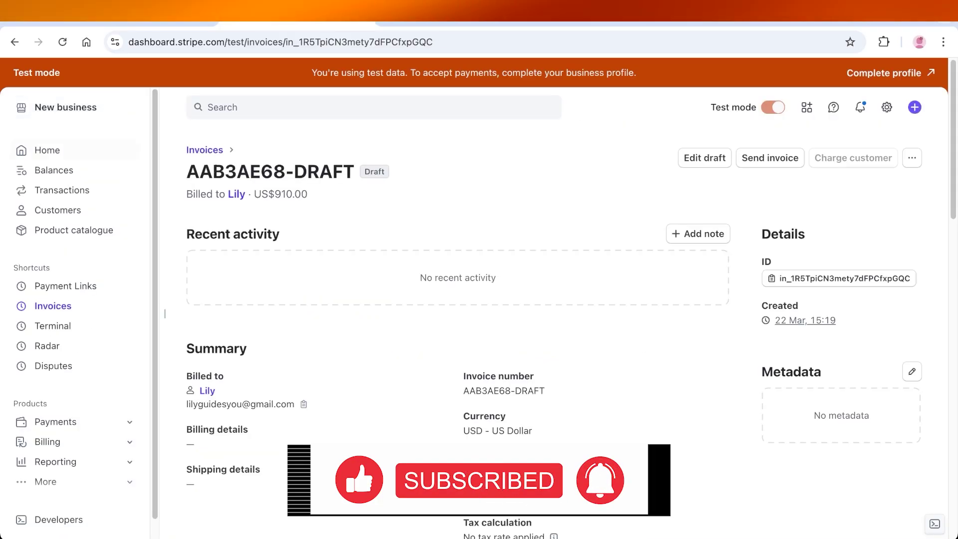
{"action": "left_click", "coordinate": [47, 150]}
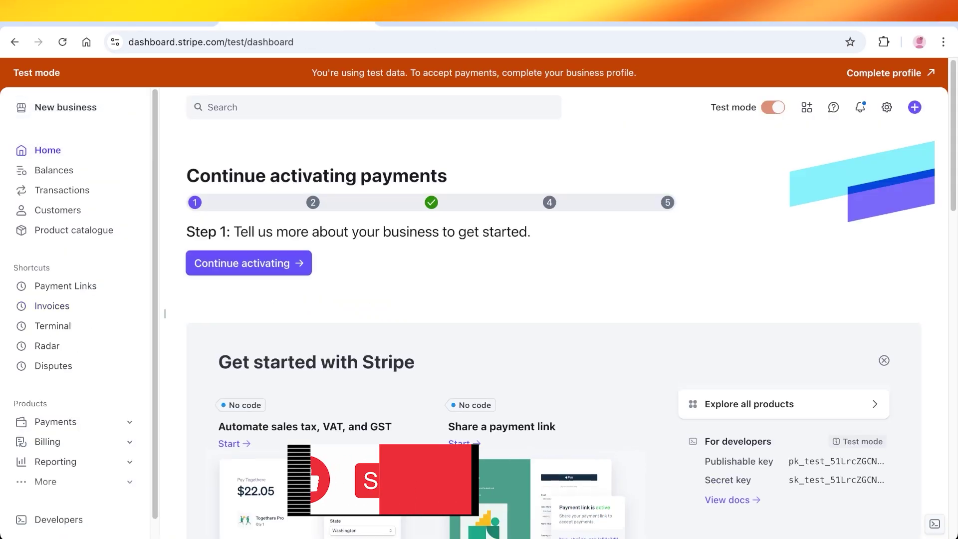